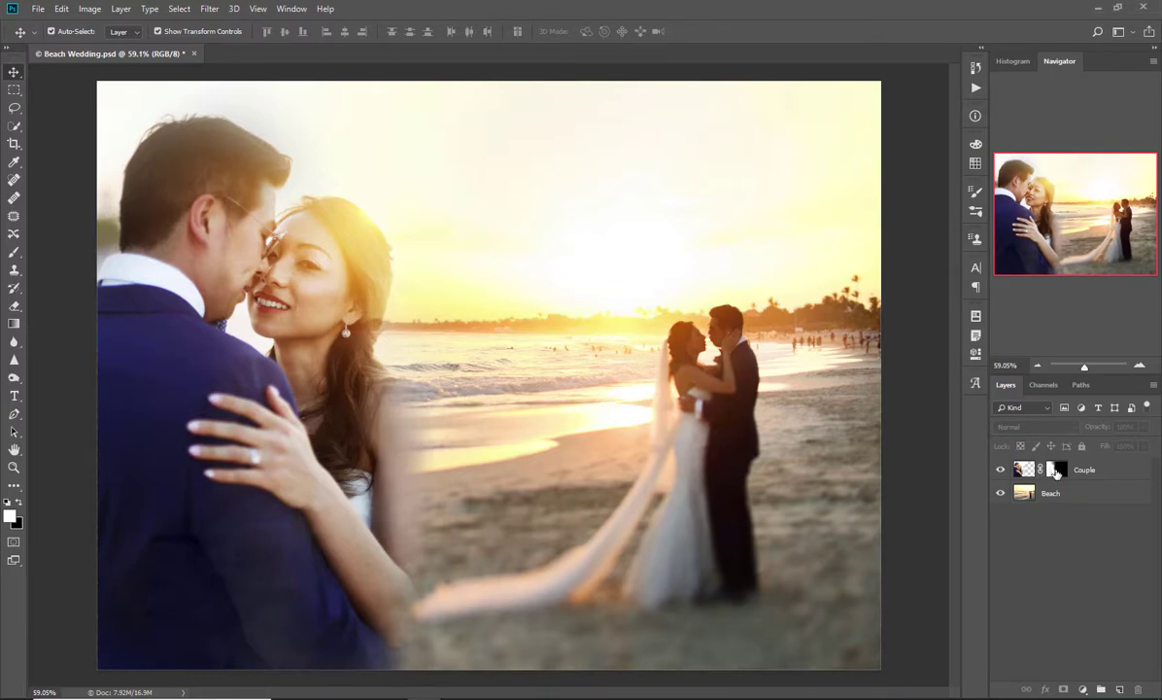
- Temporarily disable the Couple layer's mask and hide the Beach layer to view the unblended photo, restoring both
right_click(1057, 472)
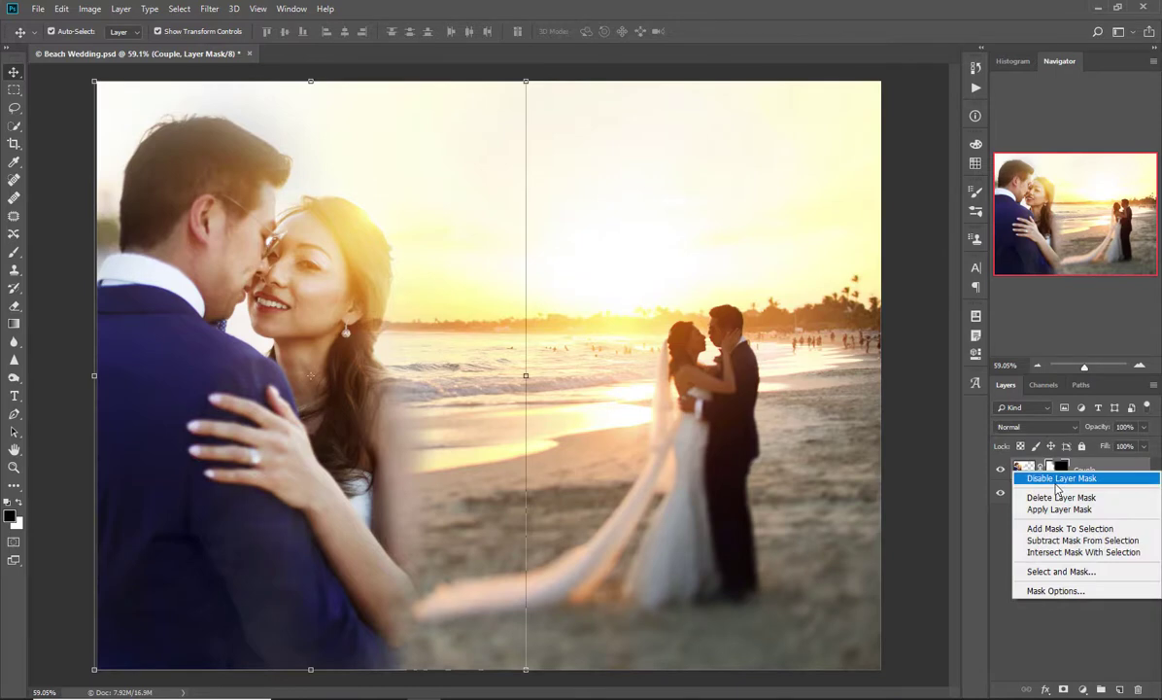
click(1059, 478)
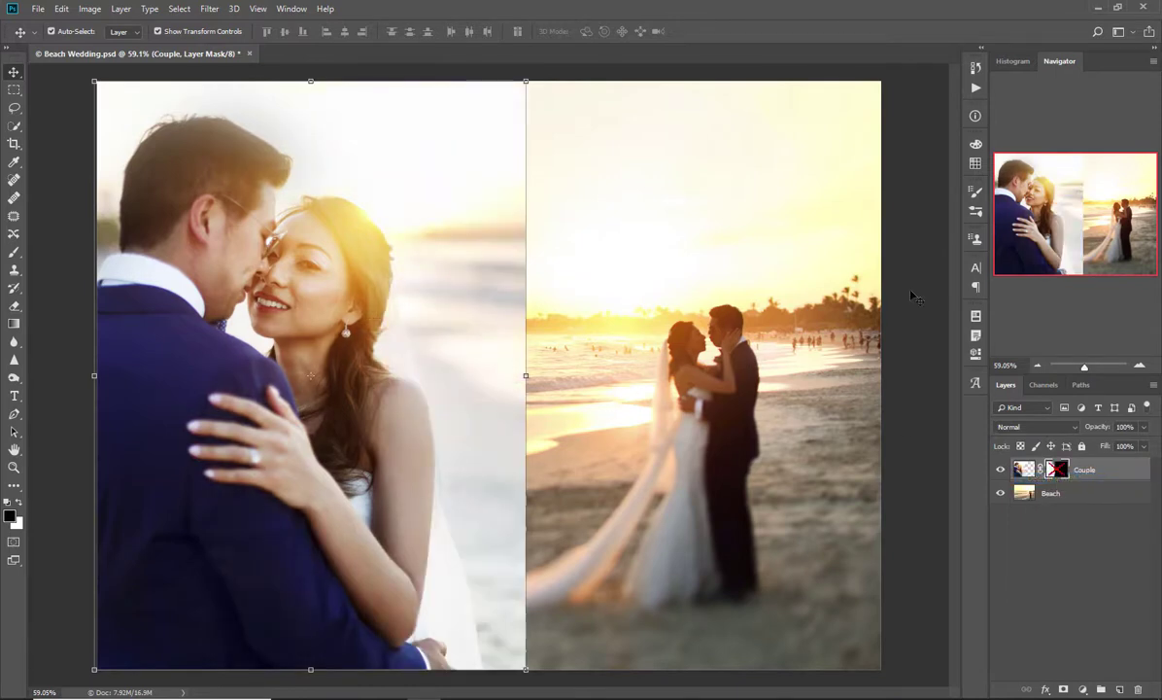
click(932, 418)
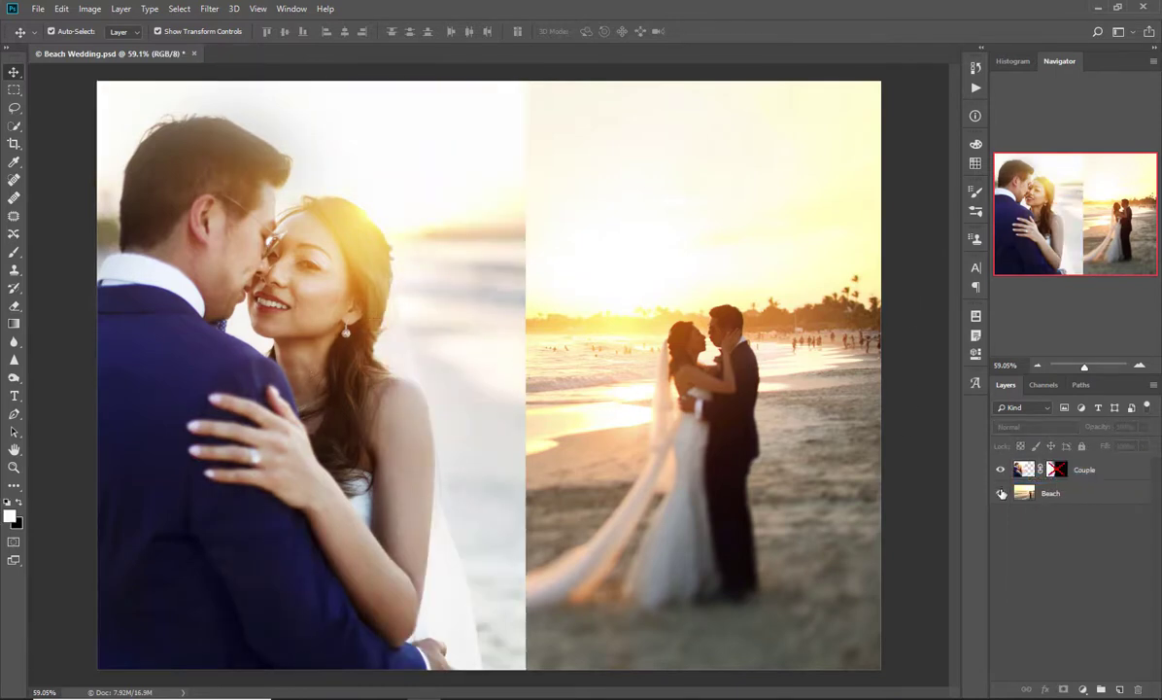
alt+click(1000, 470)
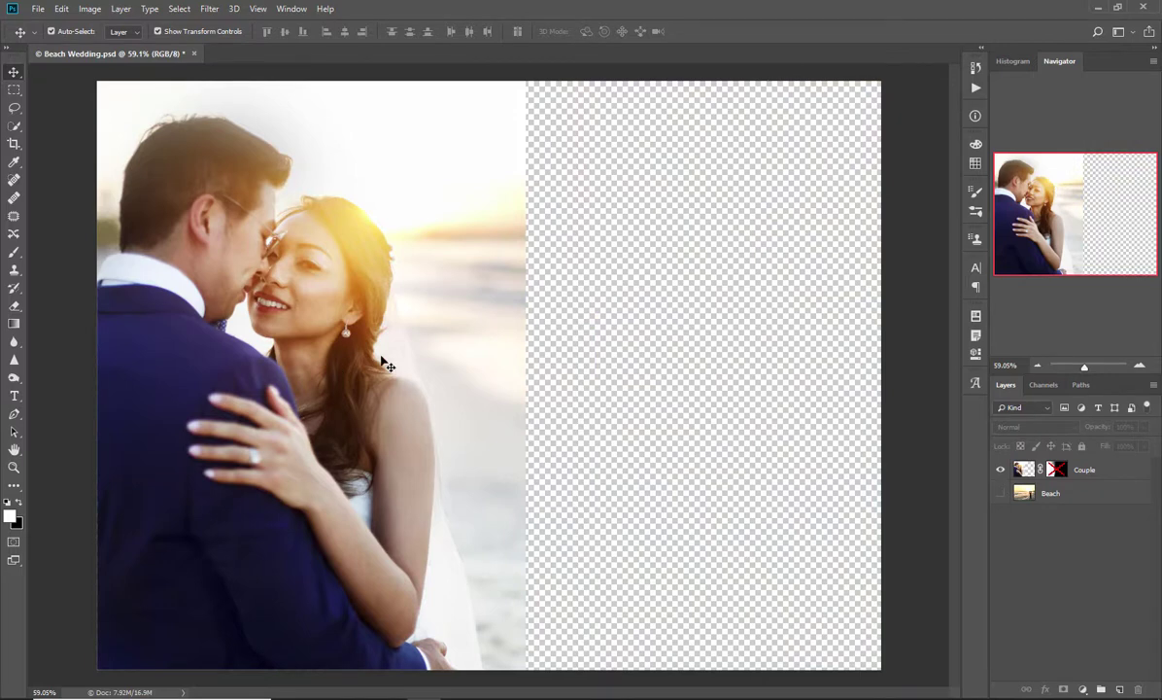
click(1001, 493)
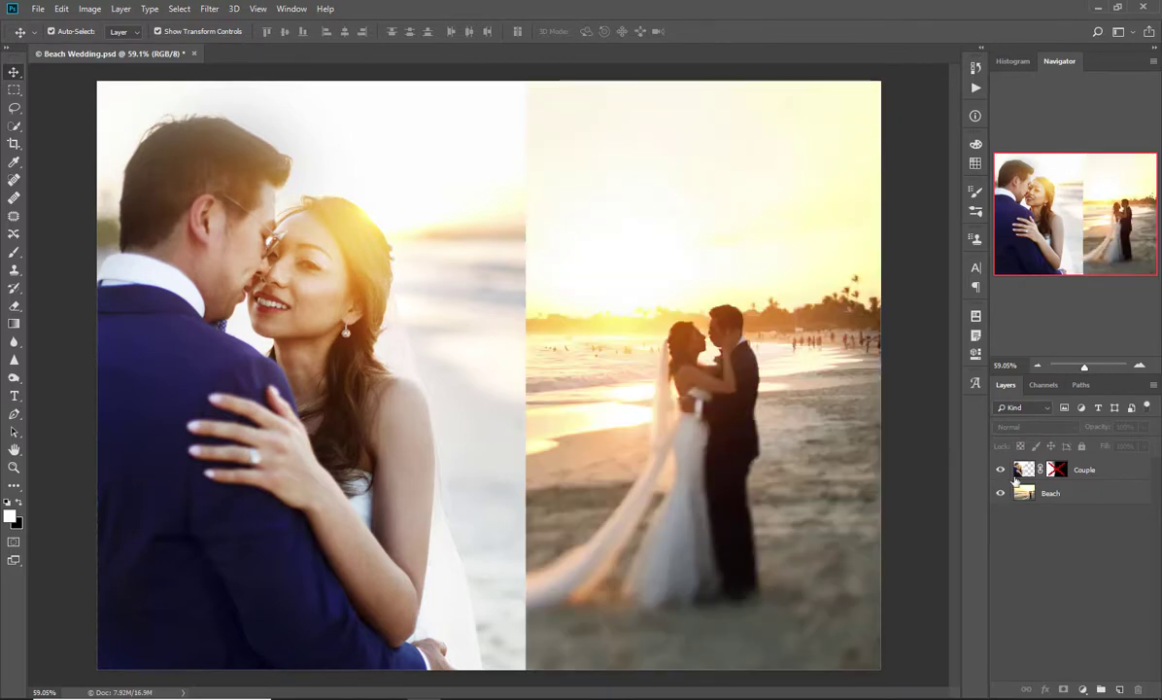
click(1057, 471)
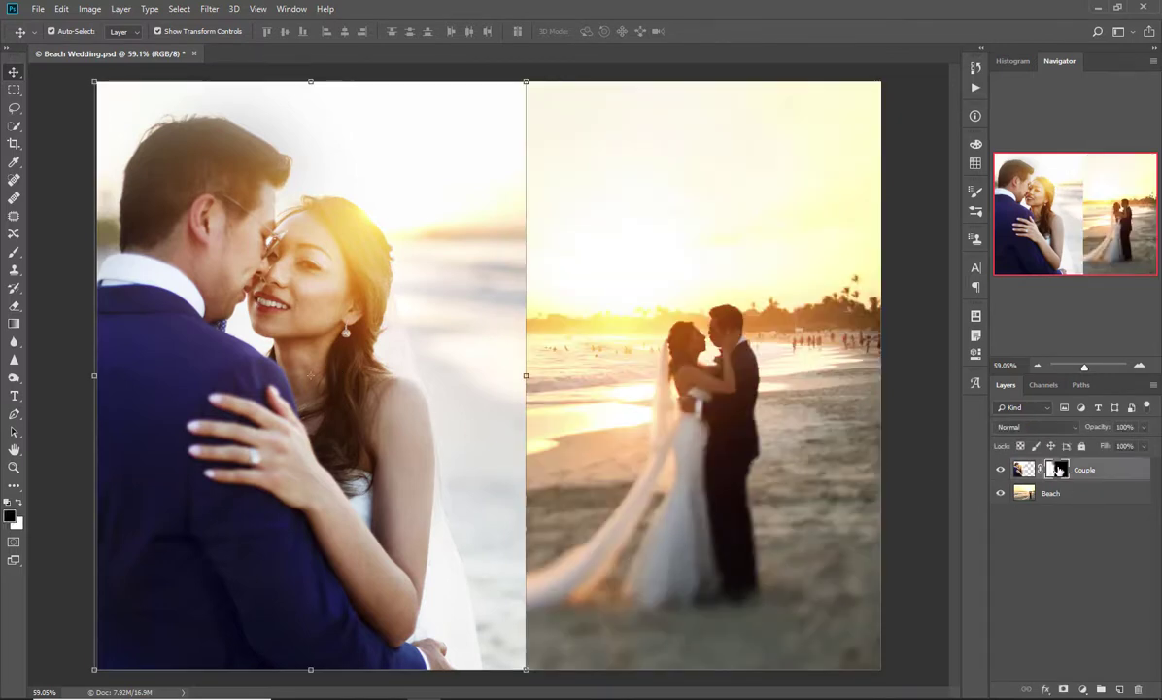
shift+click(1057, 470)
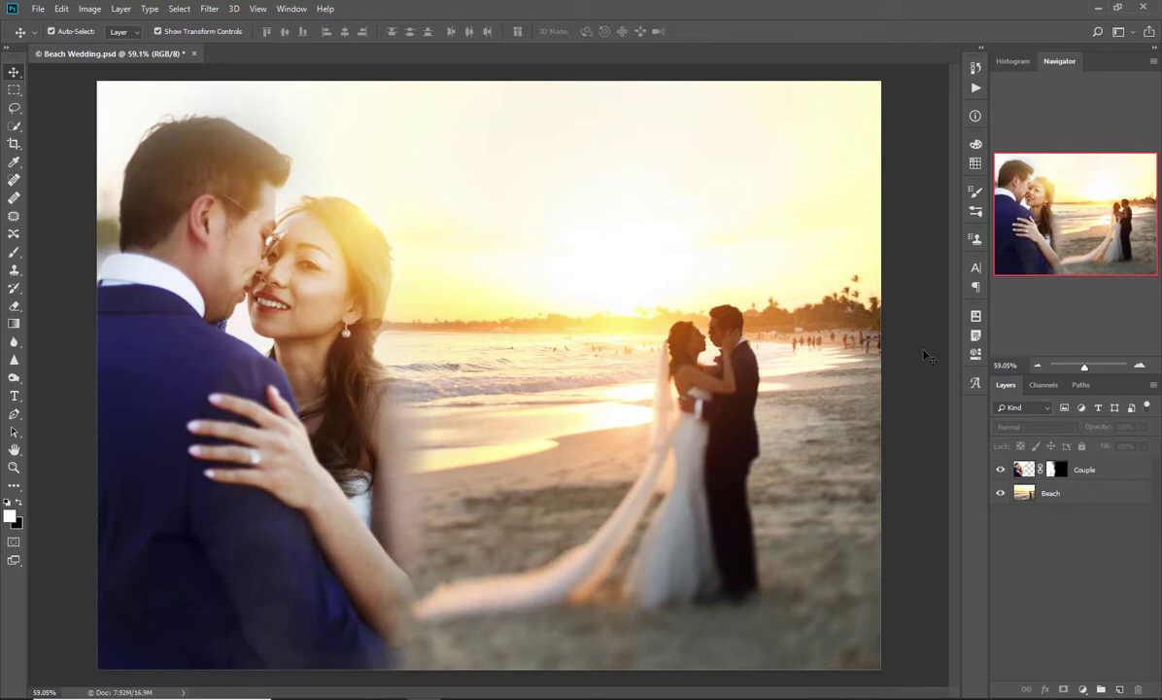
- Delete the layer mask from the Couple layer
click(1057, 472)
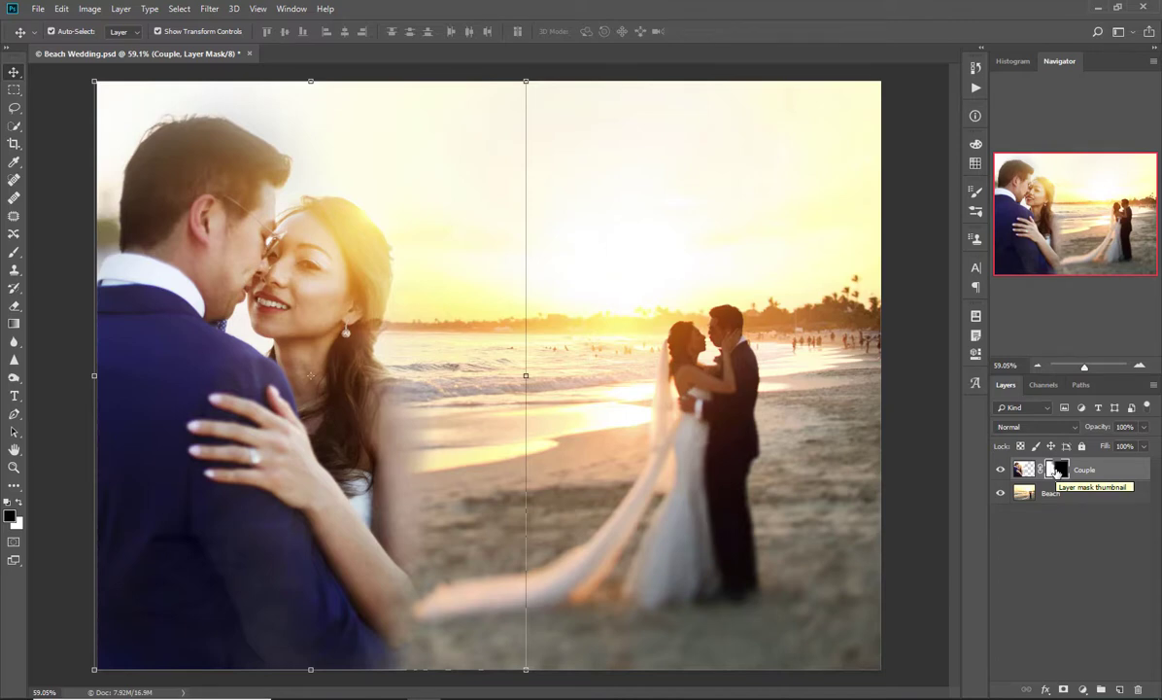
right_click(1057, 472)
click(1062, 500)
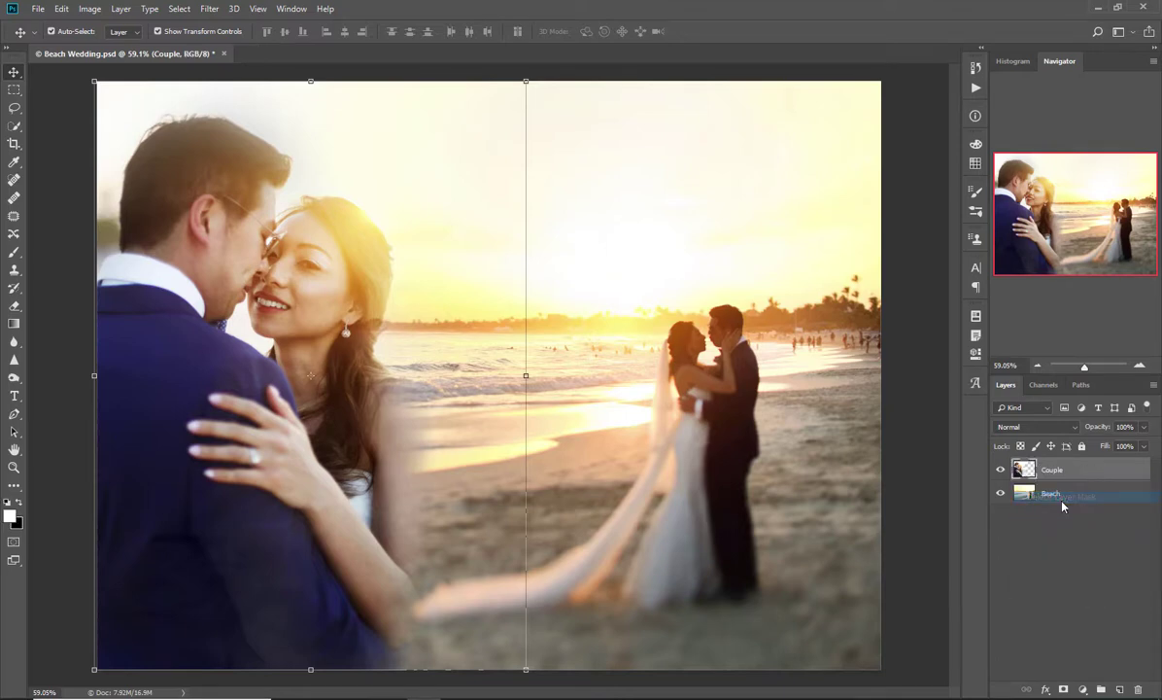
click(895, 384)
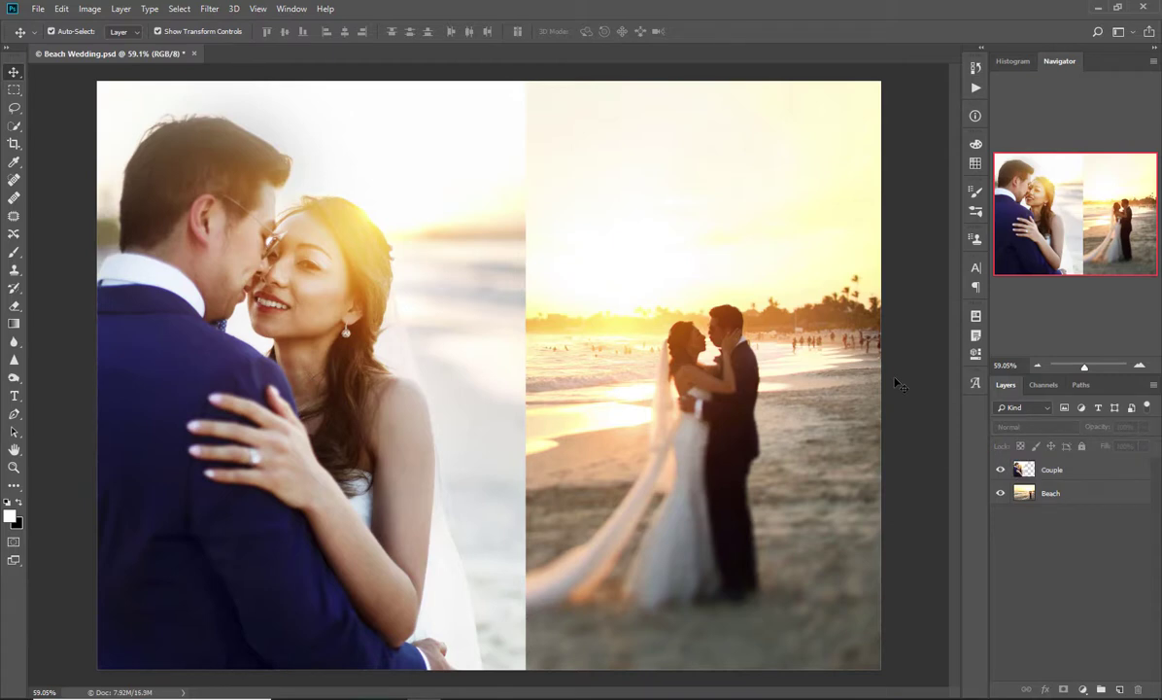
- Shift the Couple photo slightly so its outer edge sits flush with the canvas's left edge
drag(310, 340, 334, 368)
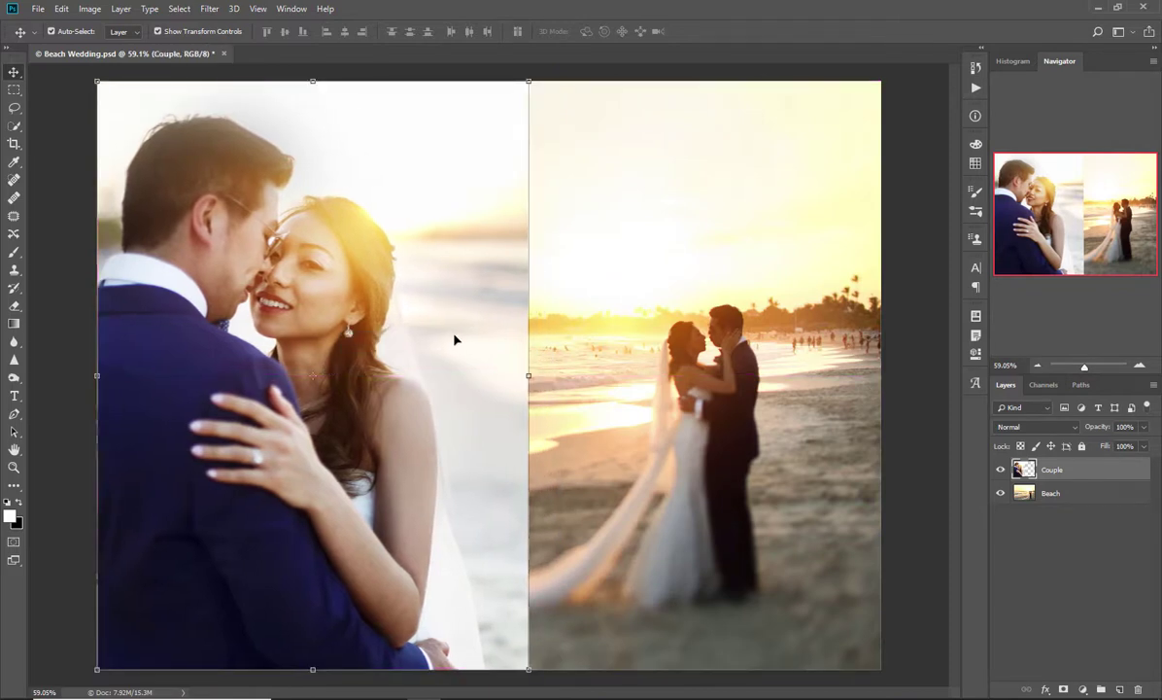
drag(218, 357, 228, 384)
click(1050, 494)
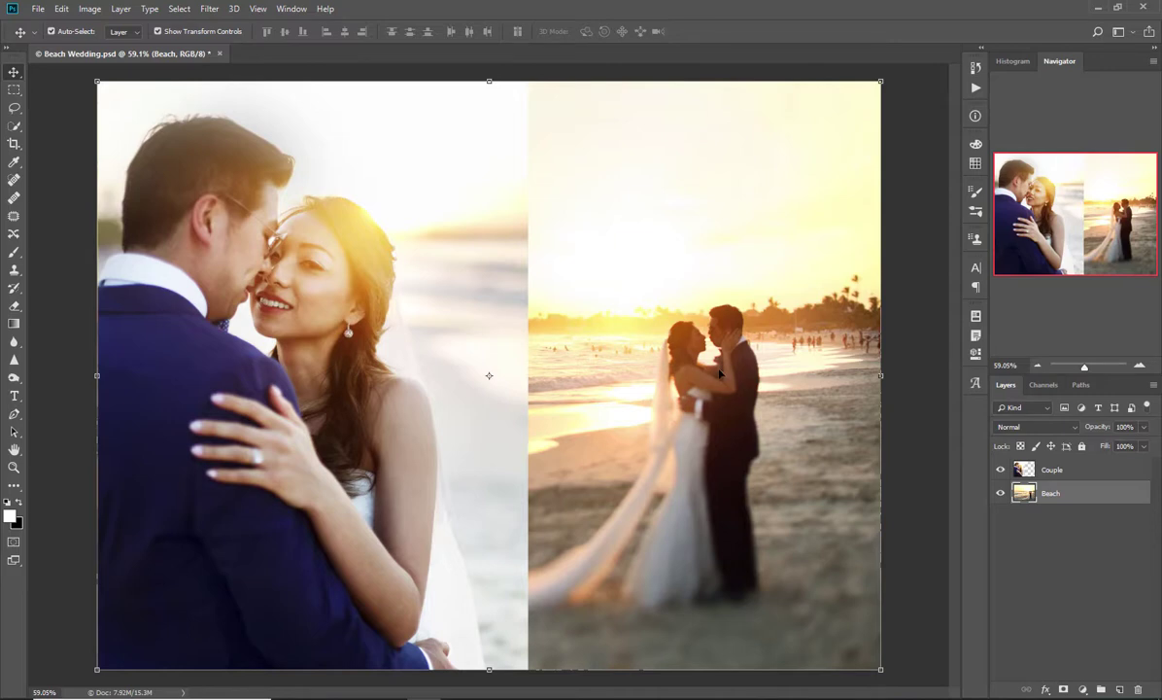
- Add a white layer mask to the Couple layer and check the Gradient tool's foreground-to-background preset
click(1065, 471)
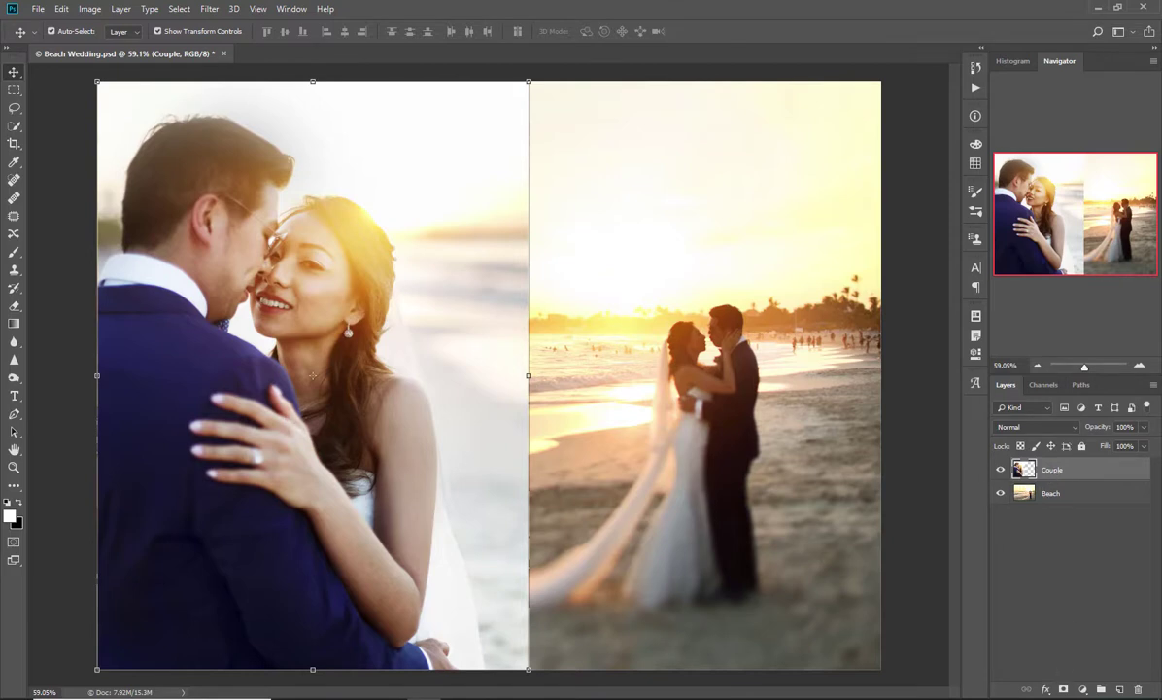
click(1063, 690)
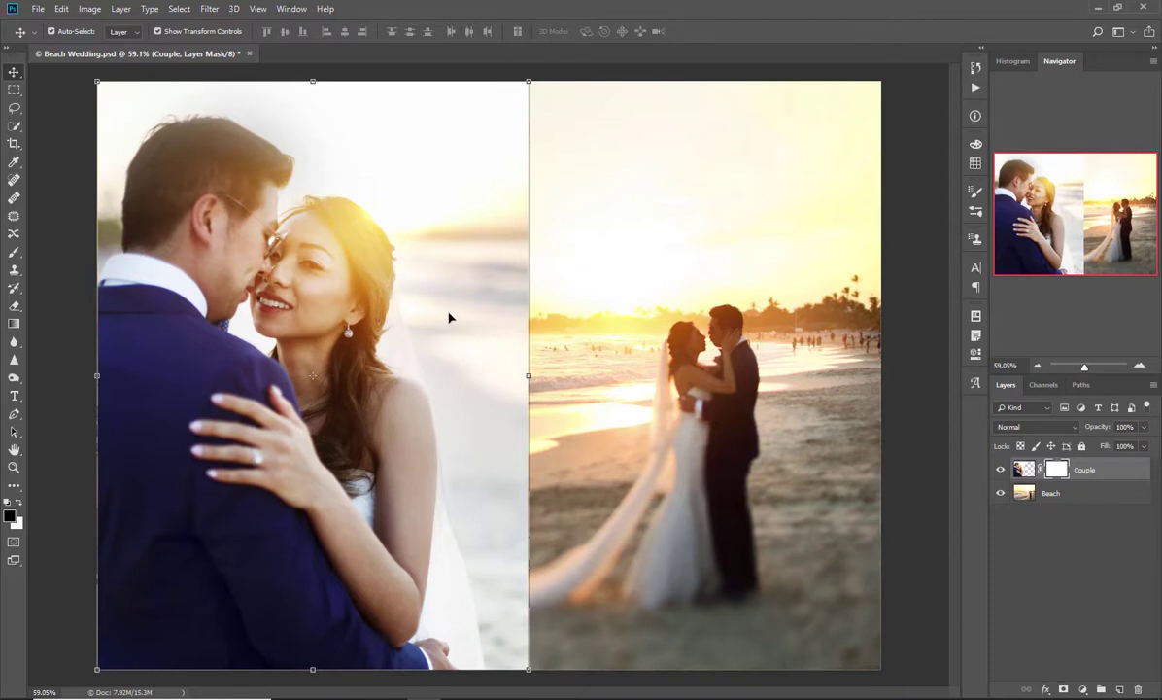
click(14, 324)
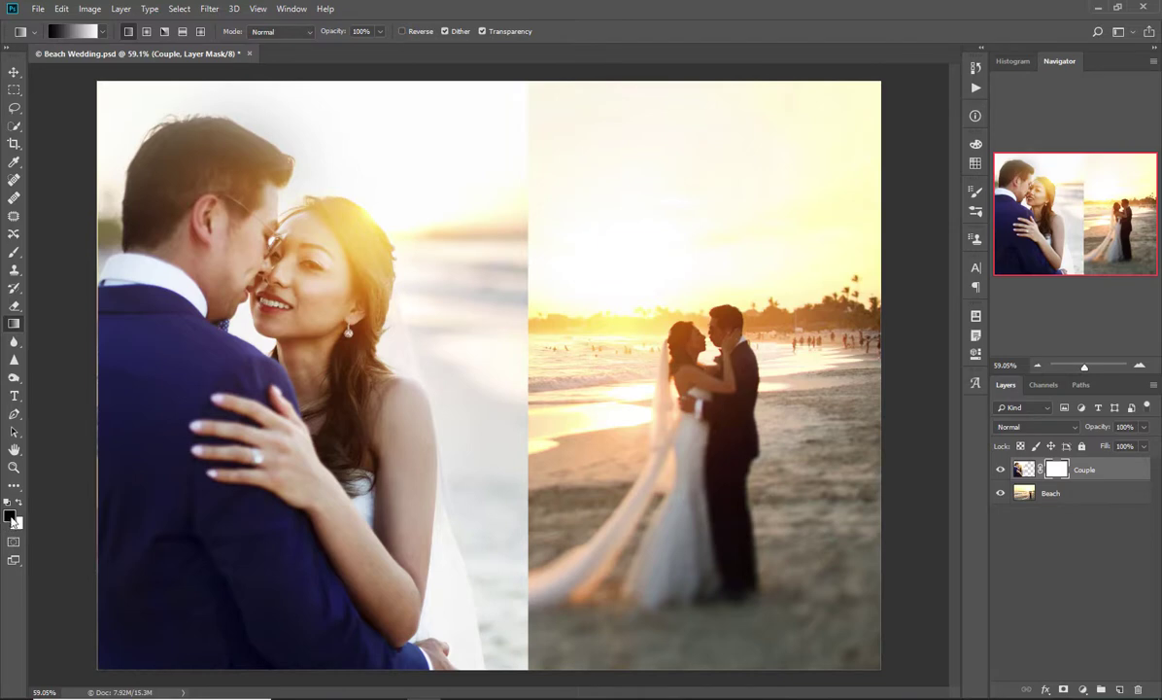
click(103, 32)
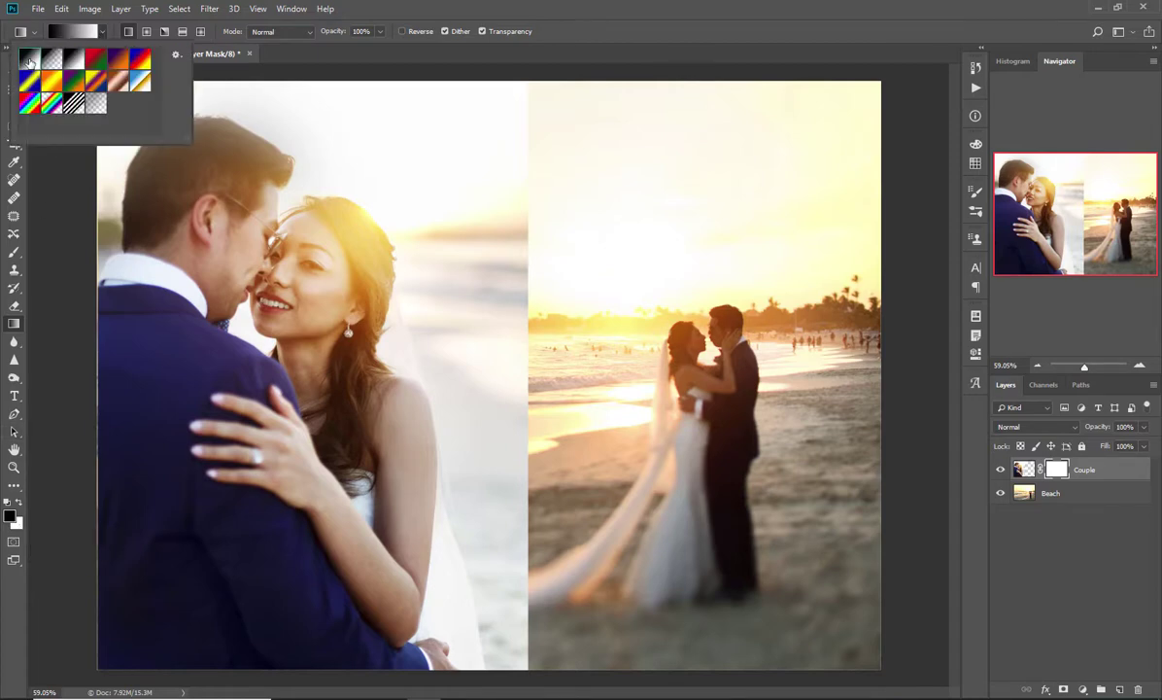
click(54, 373)
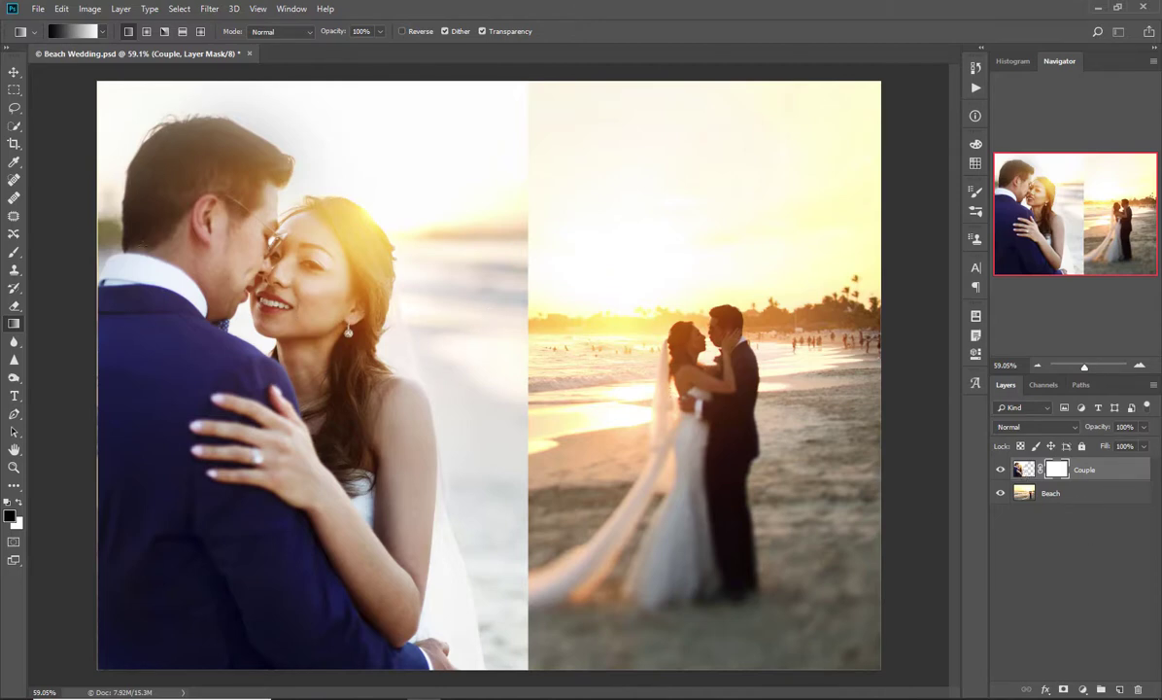
- With the Brush at 100% opacity and flow, paint black on the Couple mask across the bride's face and the groom's shoulder
click(13, 255)
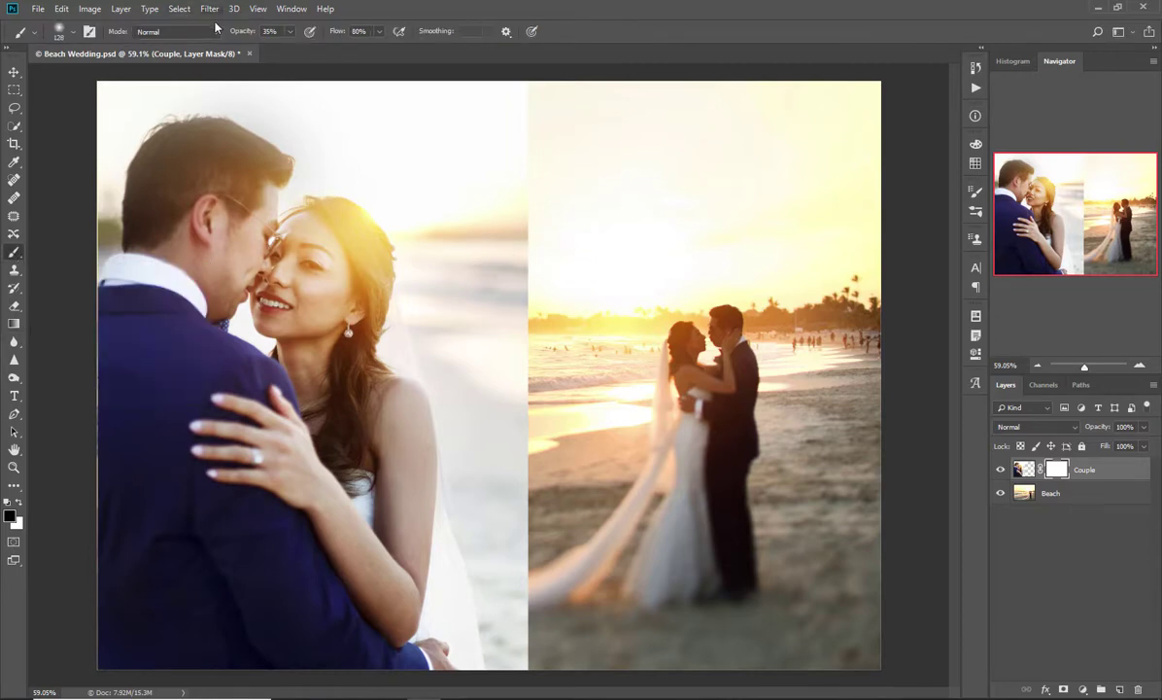
drag(238, 36, 408, 34)
mouse_move(510, 255)
mouse_down()
mouse_move(218, 277)
mouse_move(197, 294)
mouse_move(190, 367)
mouse_up()
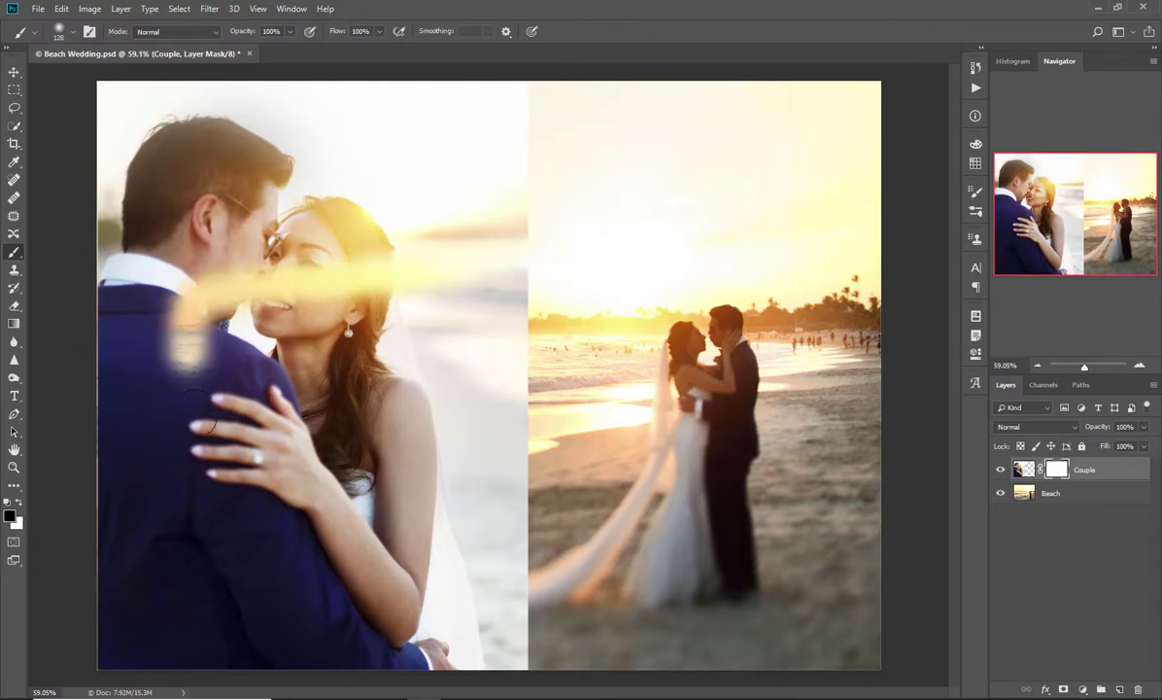
mouse_move(199, 417)
mouse_down()
mouse_move(284, 367)
mouse_move(262, 316)
mouse_move(210, 384)
mouse_move(210, 337)
mouse_up()
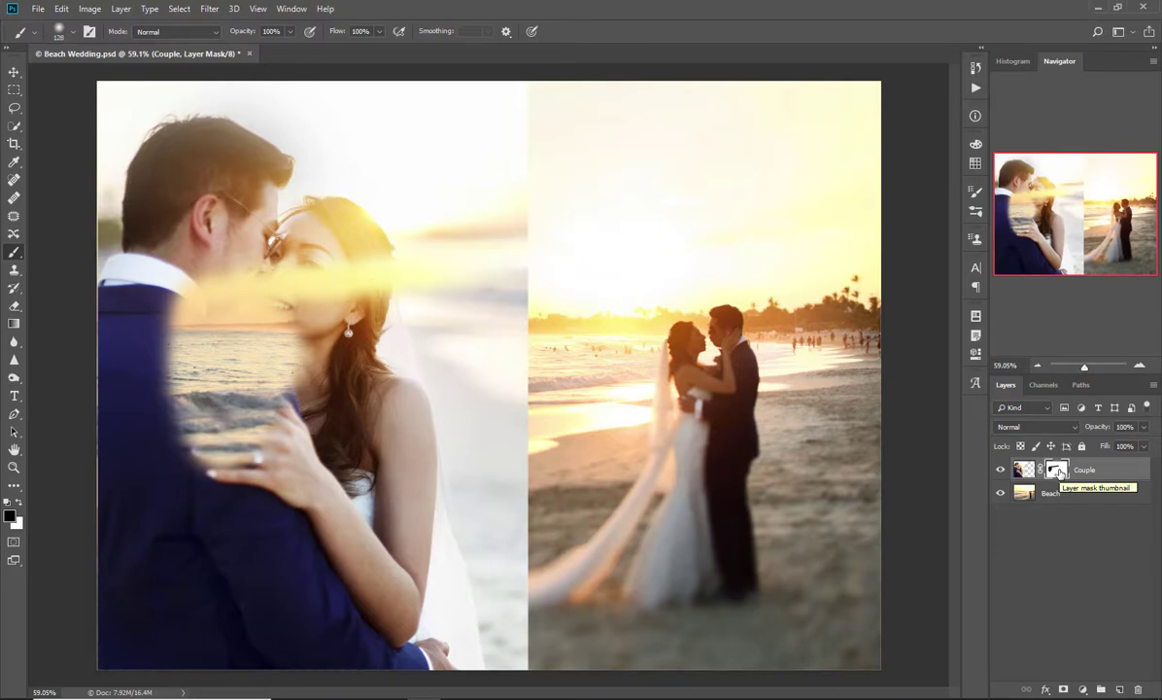
- Display the Couple mask on its own, extend the black area with the brush, and continue painting in the normal image view
alt+click(1057, 471)
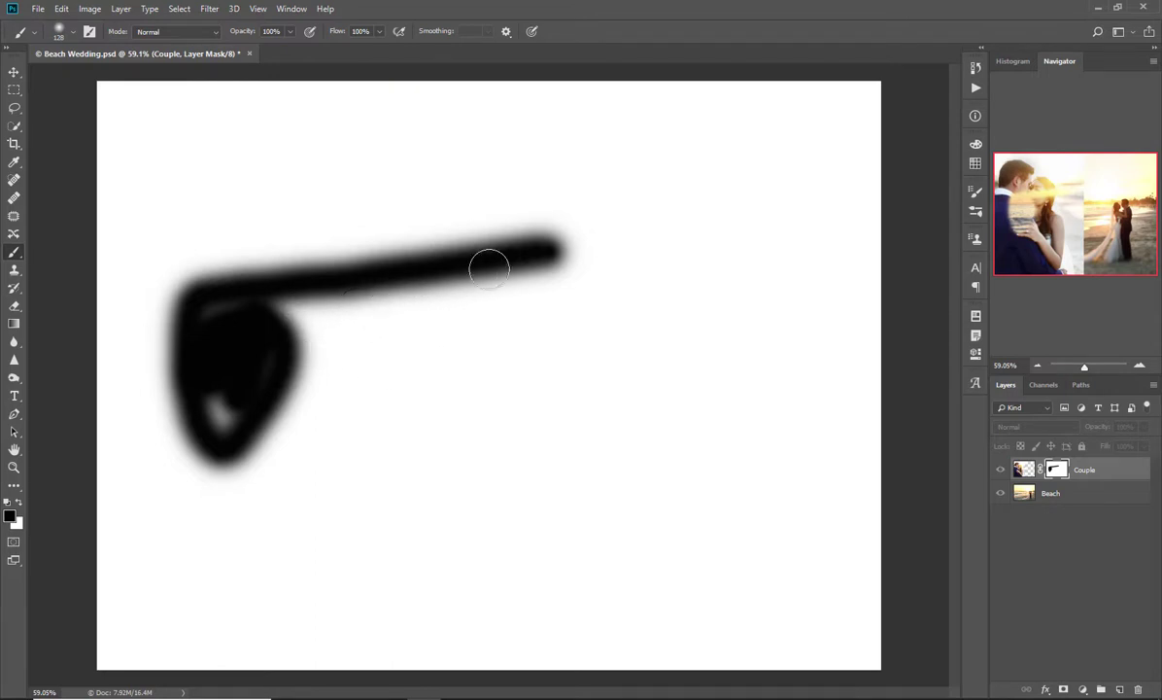
mouse_move(497, 280)
mouse_down()
mouse_move(211, 444)
mouse_move(394, 309)
mouse_move(287, 361)
mouse_move(229, 364)
mouse_move(258, 346)
mouse_move(242, 318)
mouse_move(245, 367)
mouse_move(214, 408)
mouse_move(322, 320)
mouse_move(459, 277)
mouse_move(296, 345)
mouse_up()
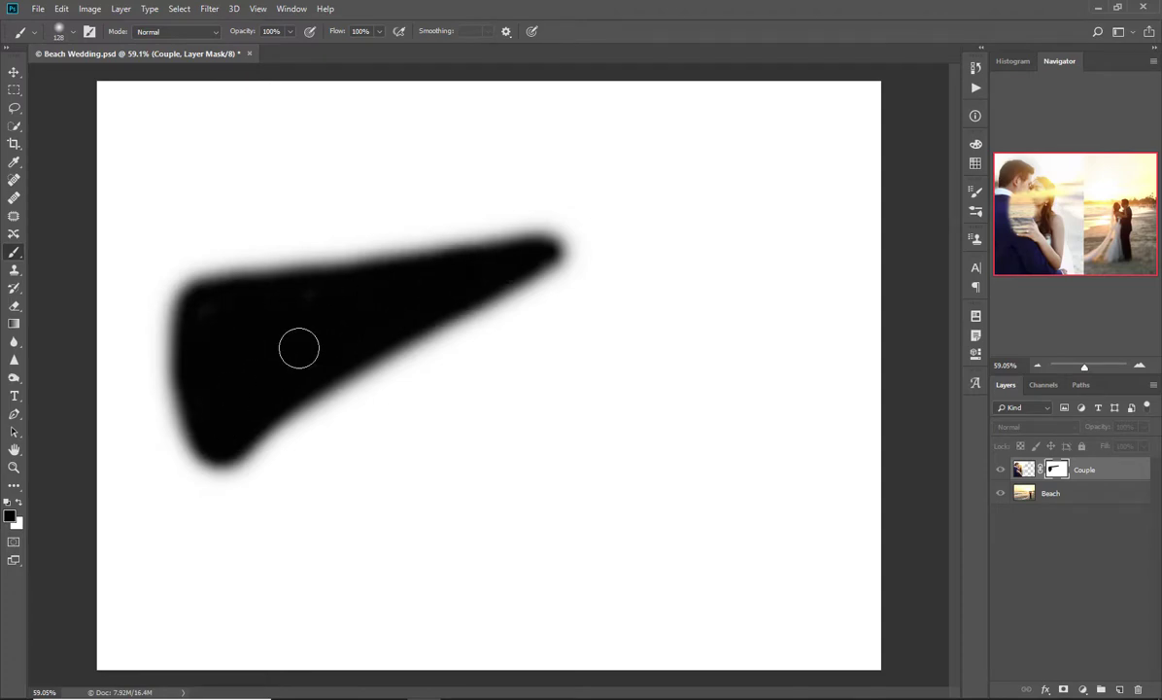
alt+click(1058, 471)
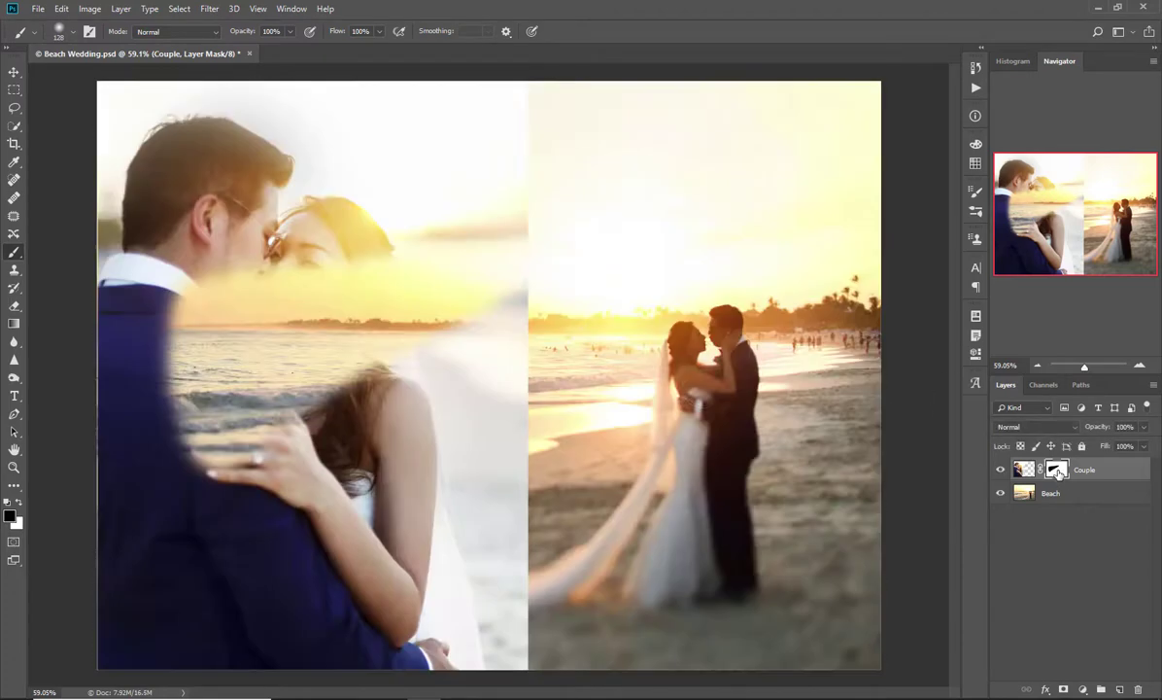
mouse_move(357, 226)
mouse_down()
mouse_move(268, 256)
mouse_move(273, 276)
mouse_move(193, 239)
mouse_move(390, 117)
mouse_move(542, 77)
mouse_move(556, 152)
mouse_move(554, 295)
mouse_move(375, 361)
mouse_up()
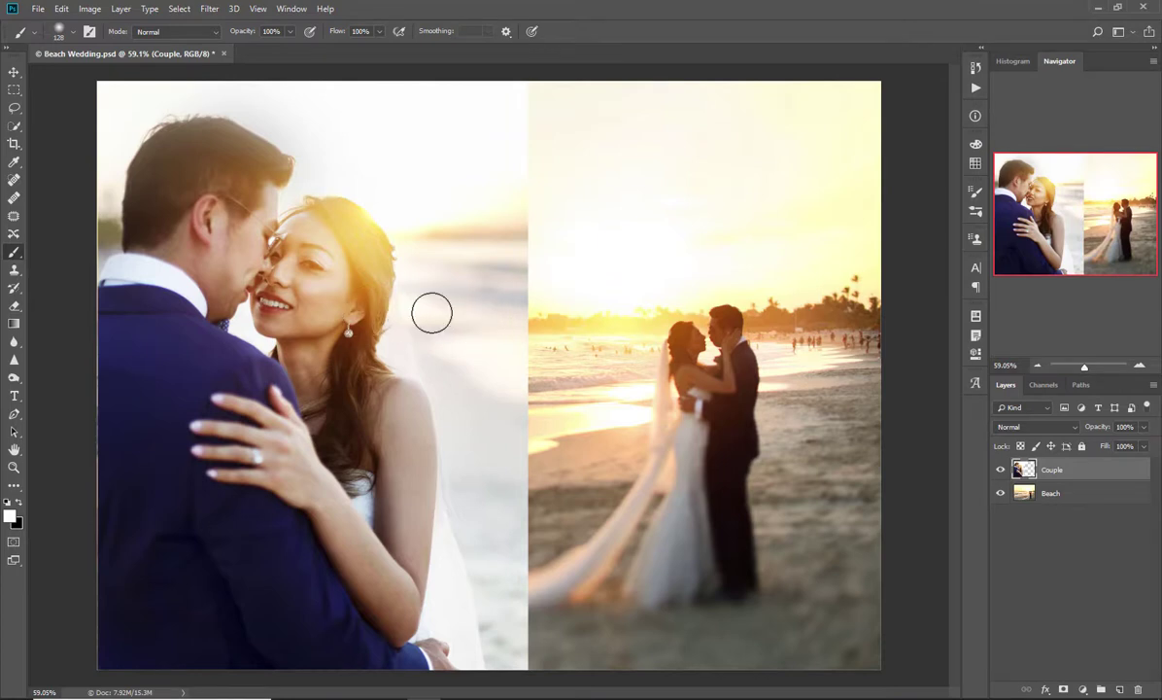
- Add a fresh layer mask to the Couple layer, enlarge the brush to 659 px and set its flow to 80%
click(1063, 689)
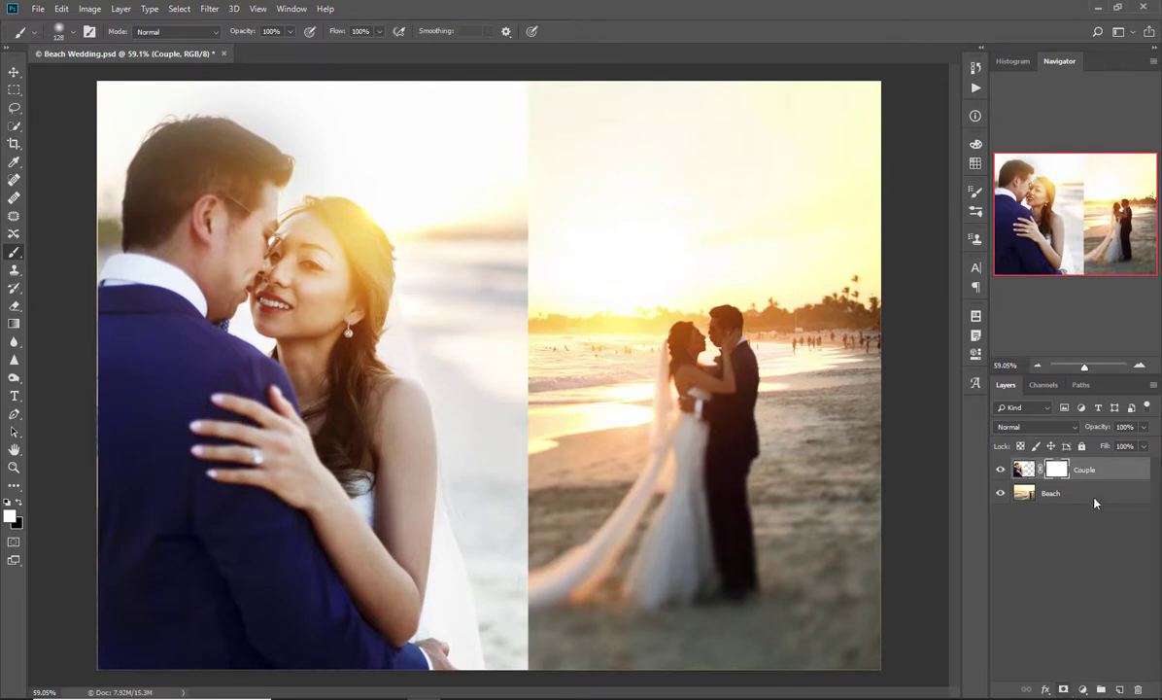
key(x)
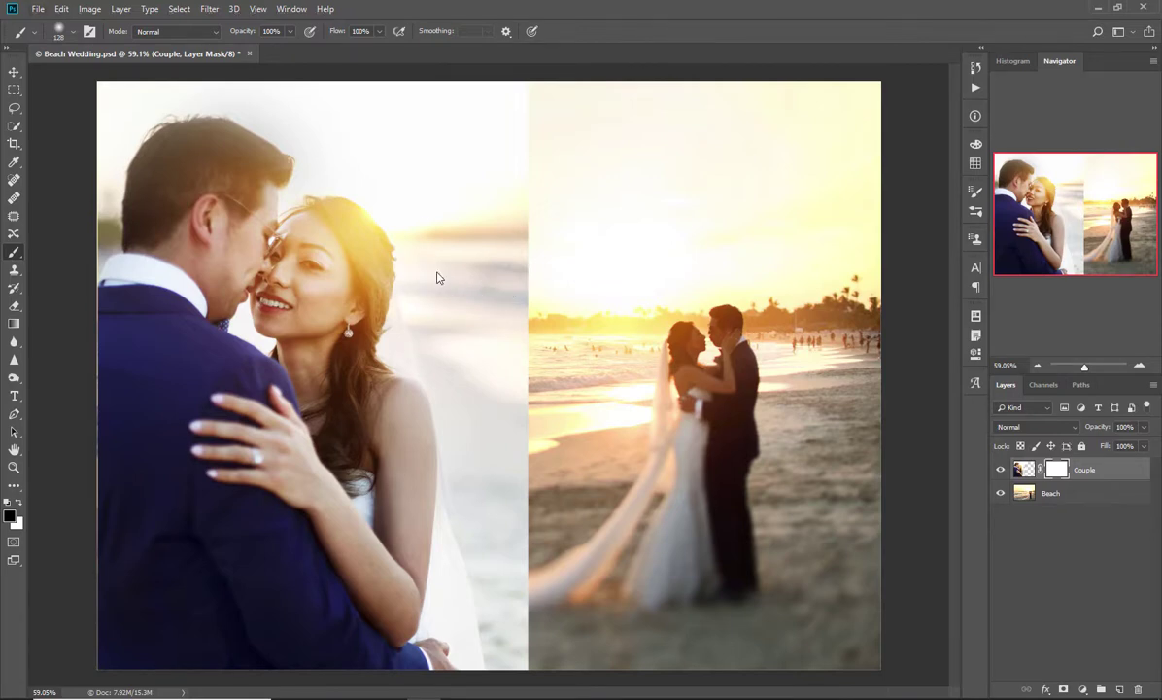
mouse_move(427, 272)
mouse_down()
mouse_move(549, 291)
mouse_move(536, 292)
mouse_up()
drag(369, 32, 262, 31)
text(80)
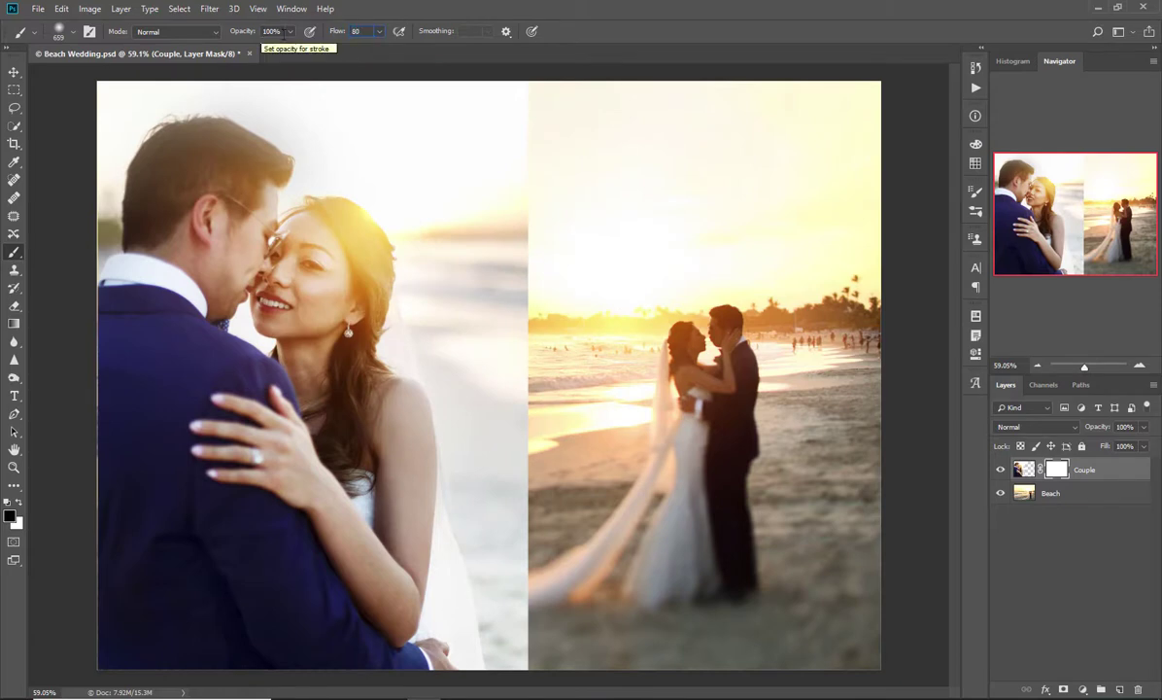
key(Tab)
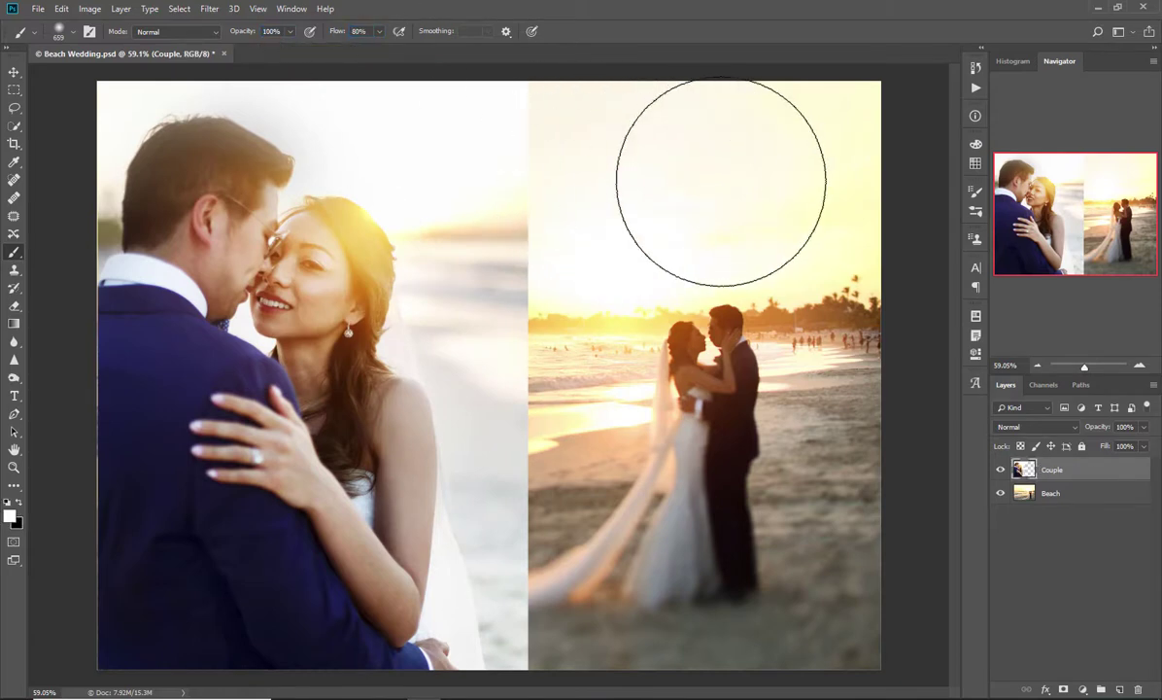
key(Return)
- Step through the edit history to the painted Couple mask and delete that mask
key(ctrl+z)
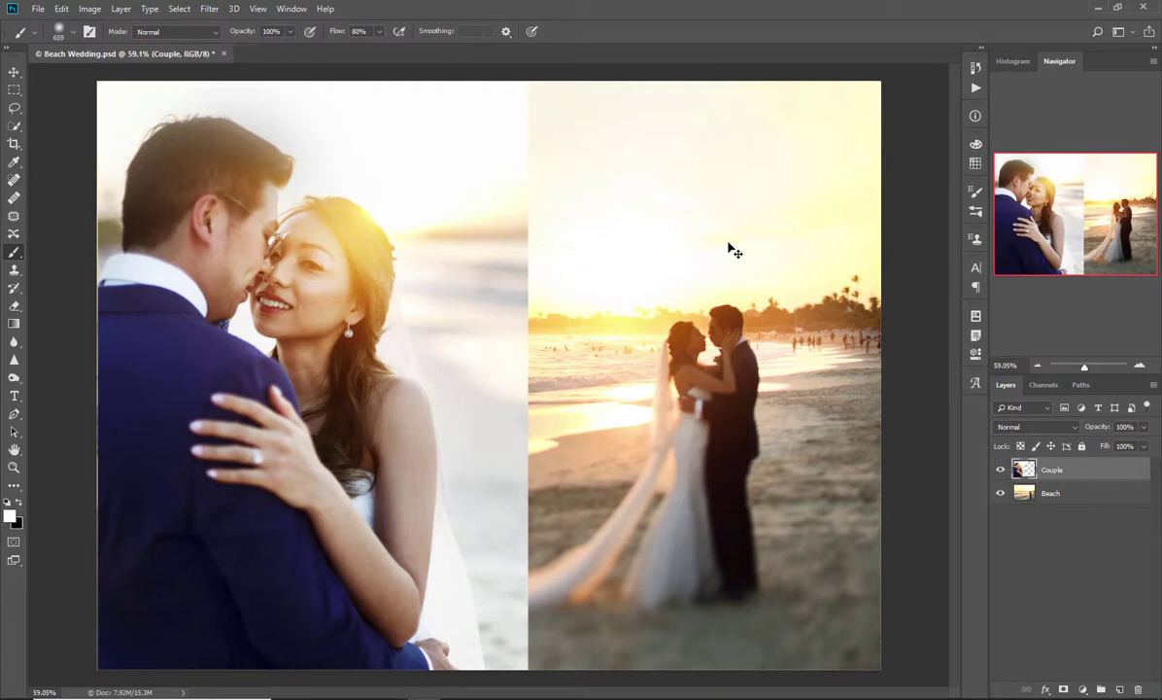
key(ctrl+shift+z)
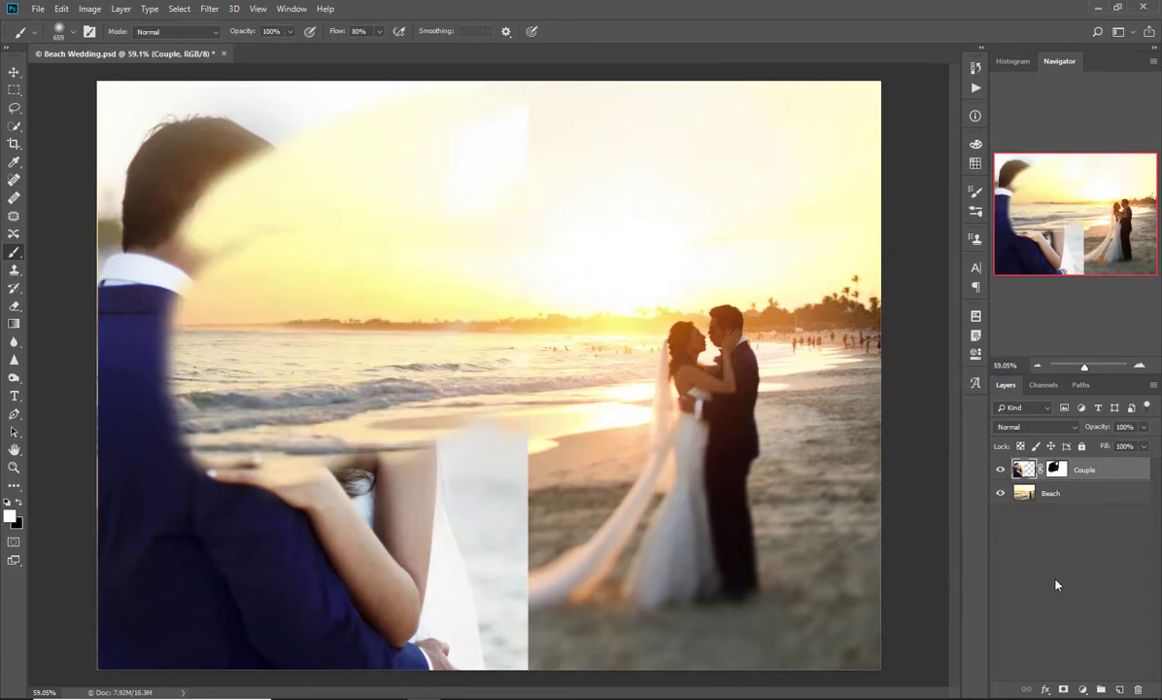
right_click(1056, 470)
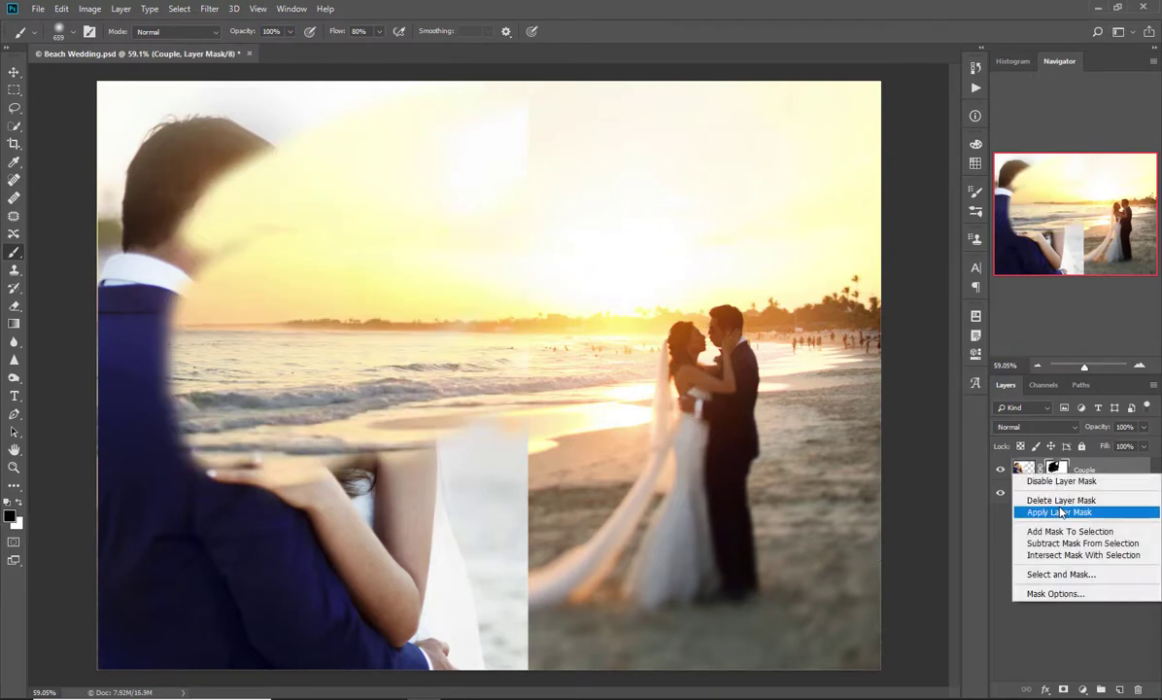
click(1060, 500)
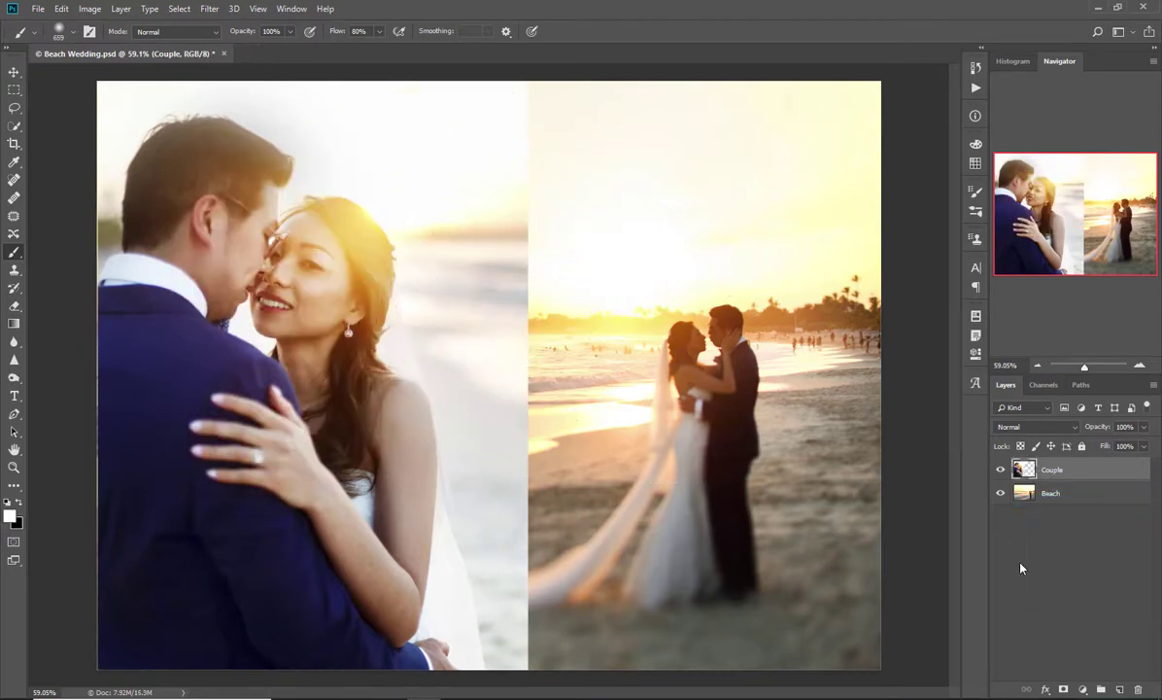
- Add a layer mask to the Couple layer and draw a black-to-white linear gradient from the photo's inner edge to the bride's hair
click(1065, 689)
key(x)
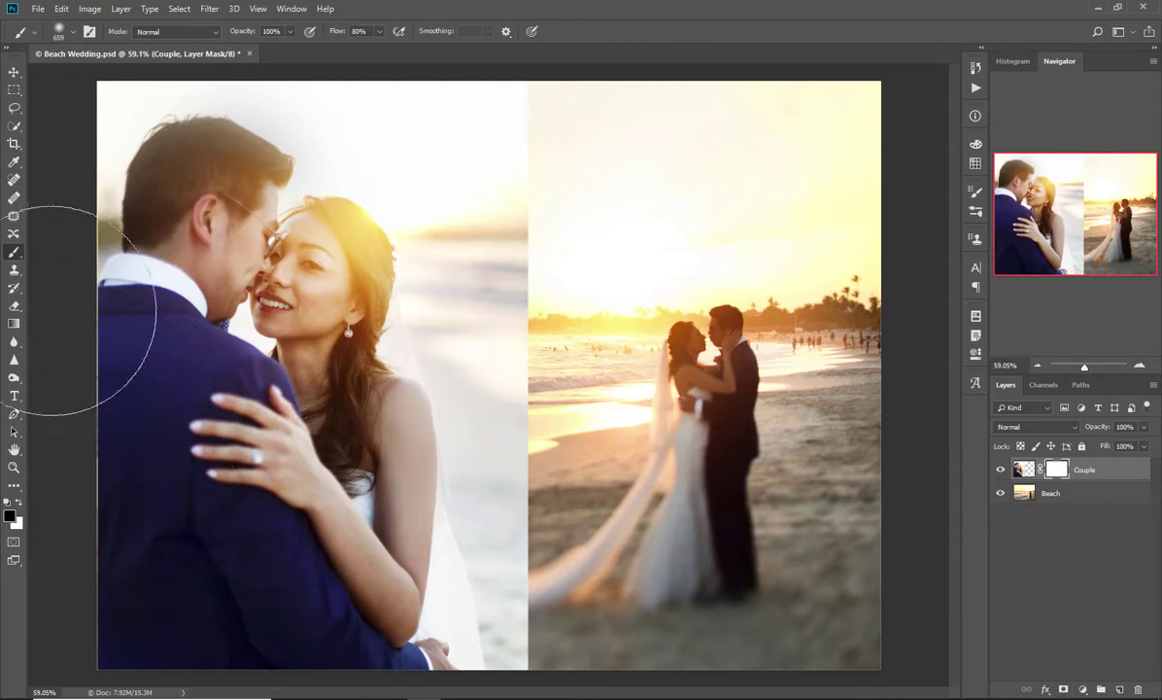
click(14, 329)
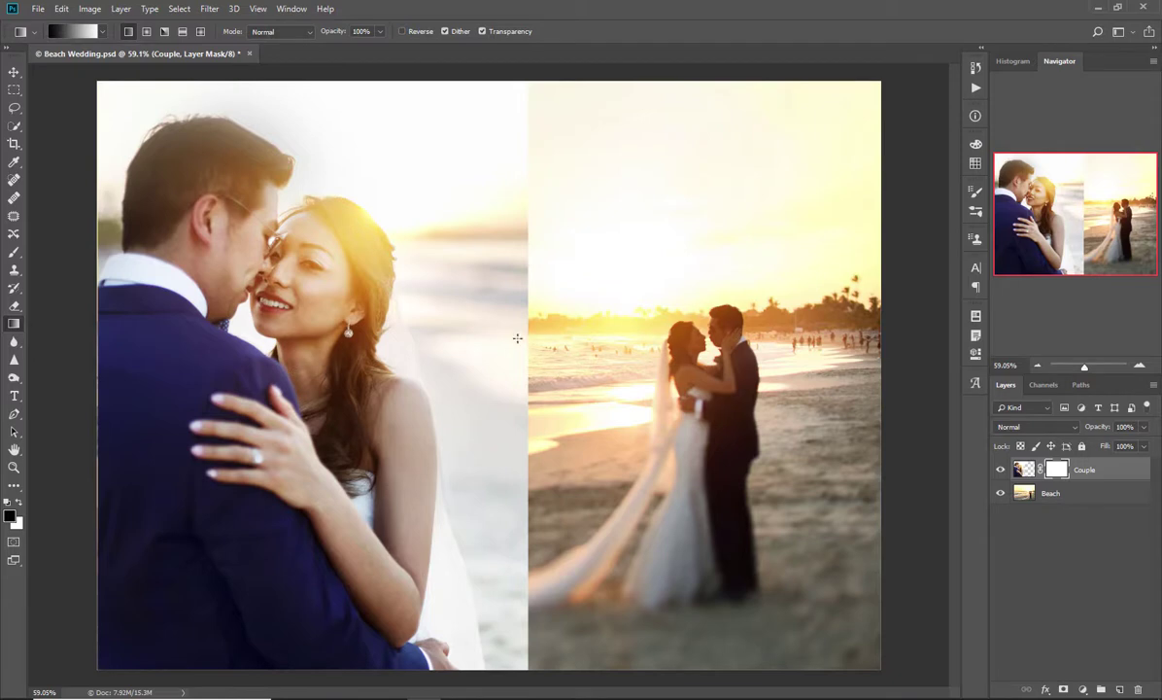
scroll(517, 344, up, 2)
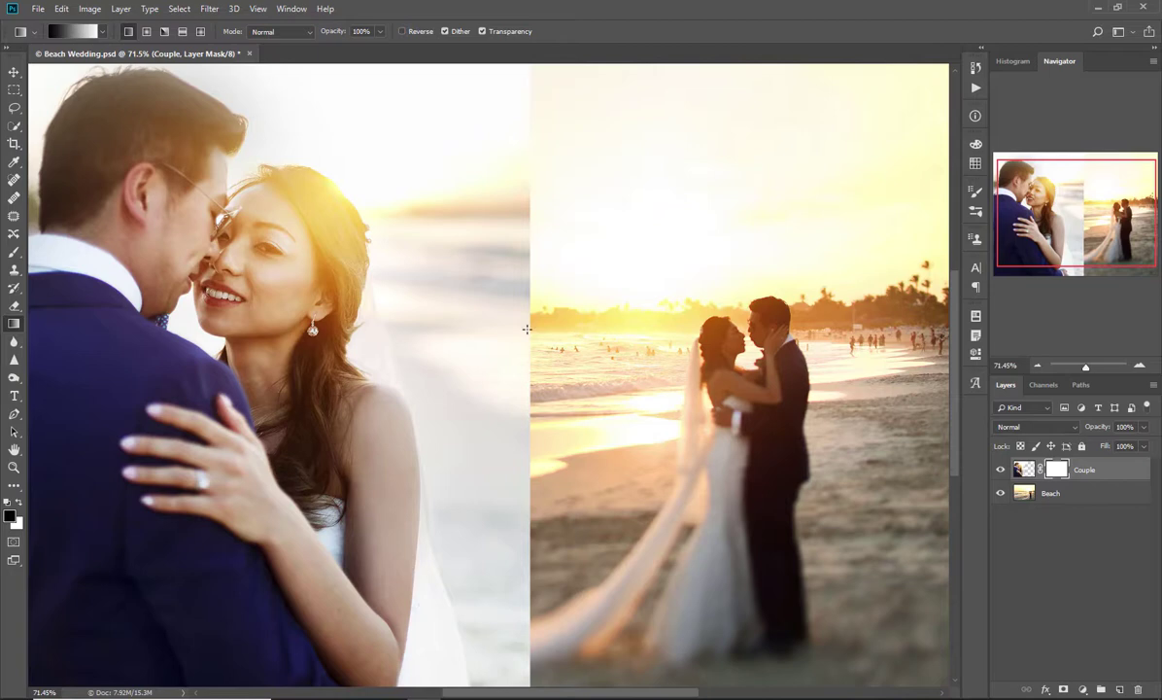
drag(527, 330, 349, 328)
drag(348, 328, 350, 328)
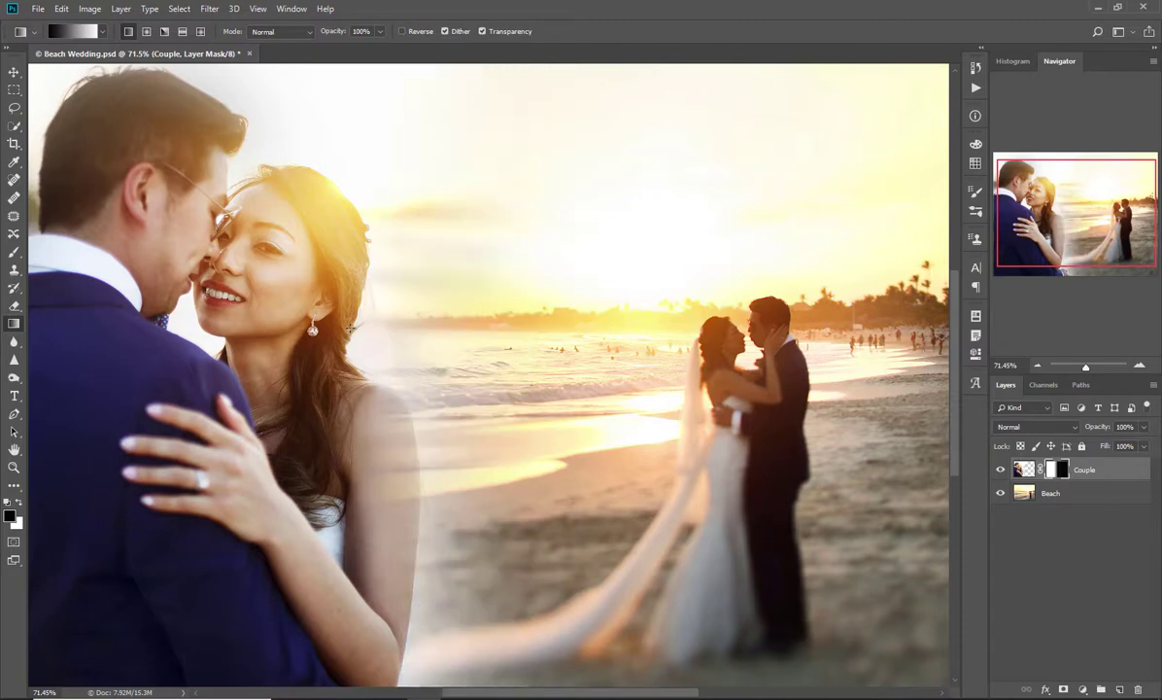
- Redraw the Couple mask's gradient at several lengths and angles, finishing with a diagonal fade, and inspect the mask on its own
scroll(408, 340, down, 3)
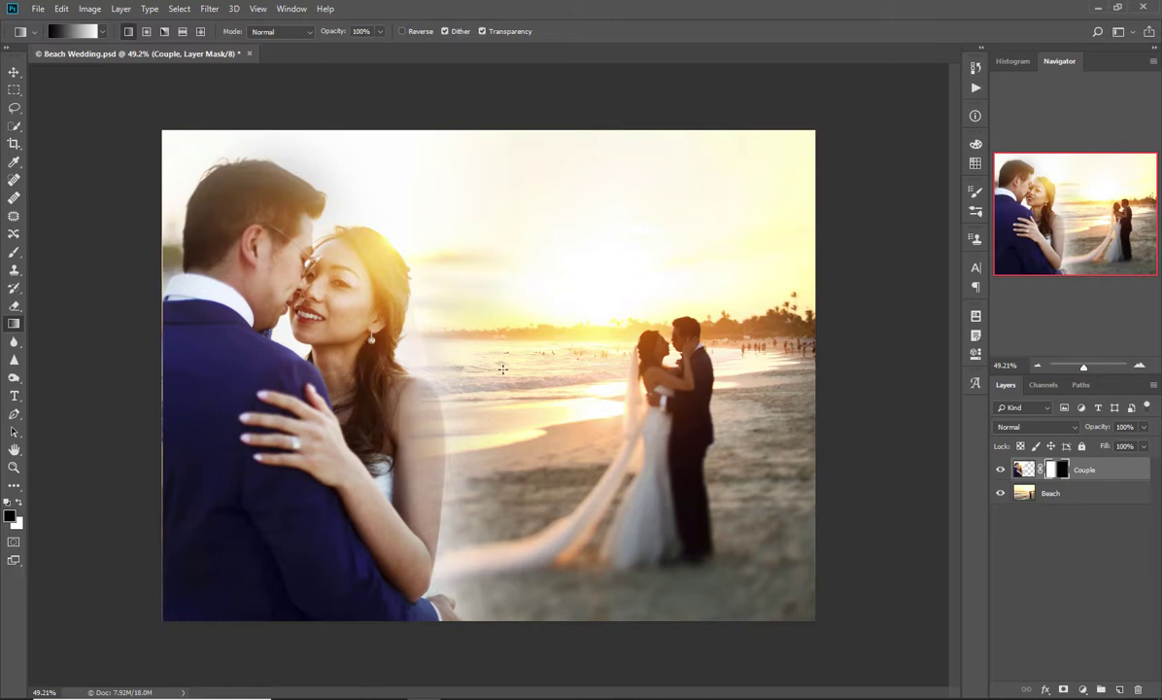
drag(502, 369, 349, 367)
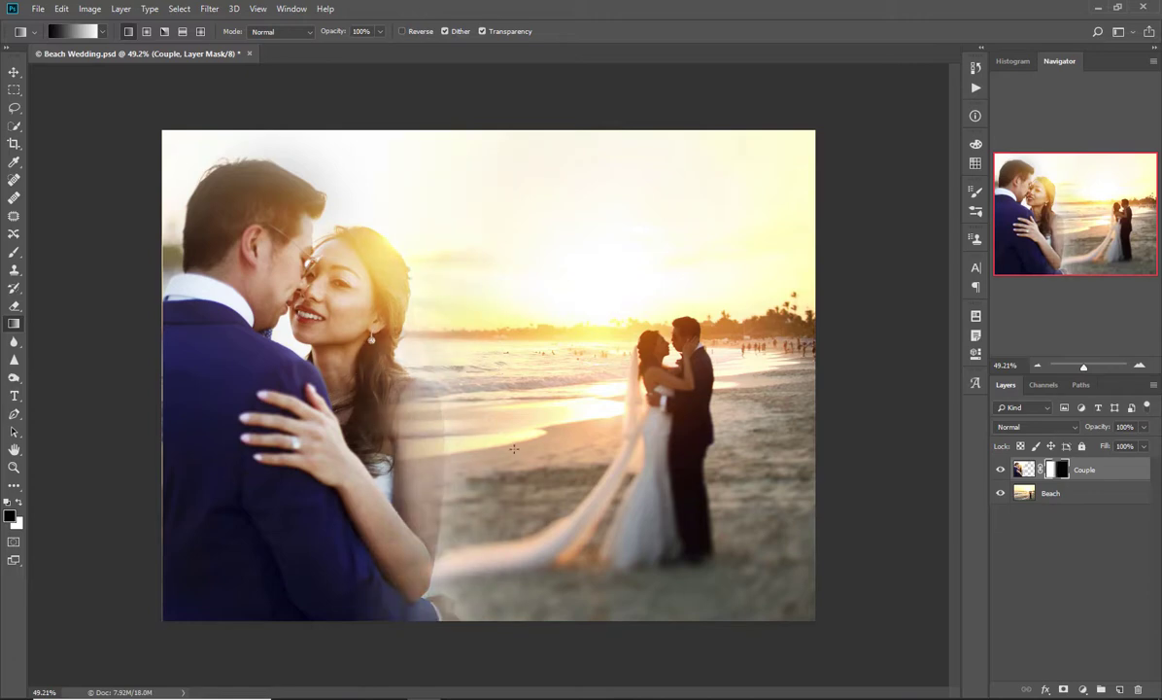
drag(450, 387, 321, 383)
drag(464, 367, 249, 365)
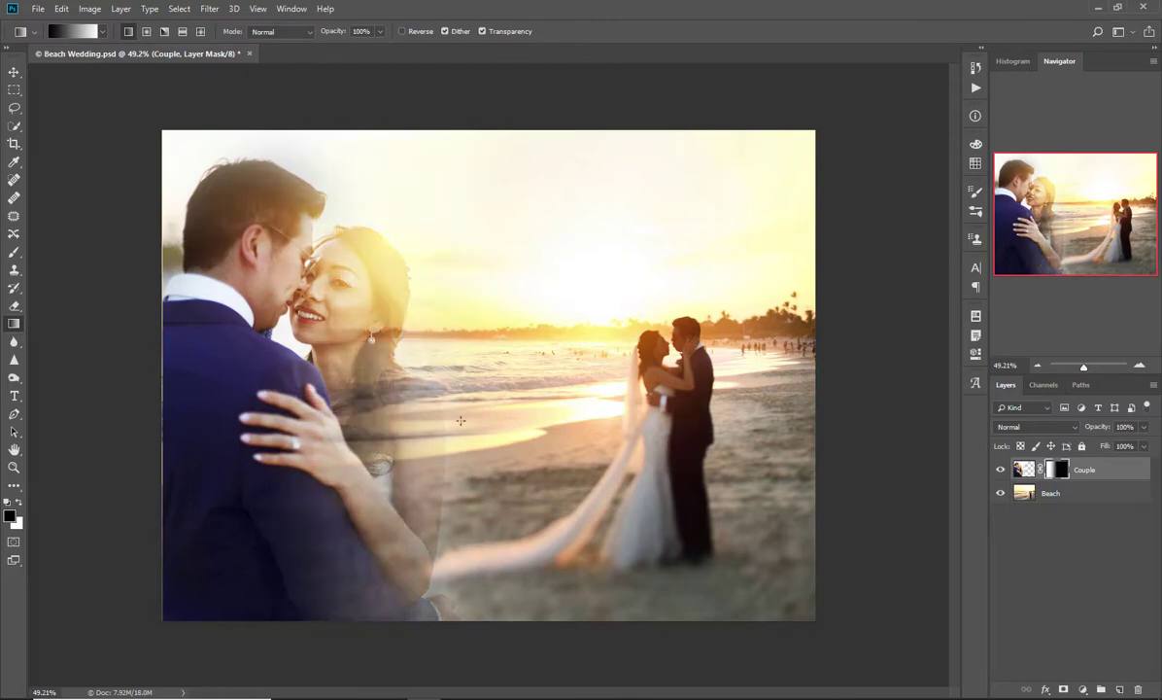
drag(522, 505, 324, 366)
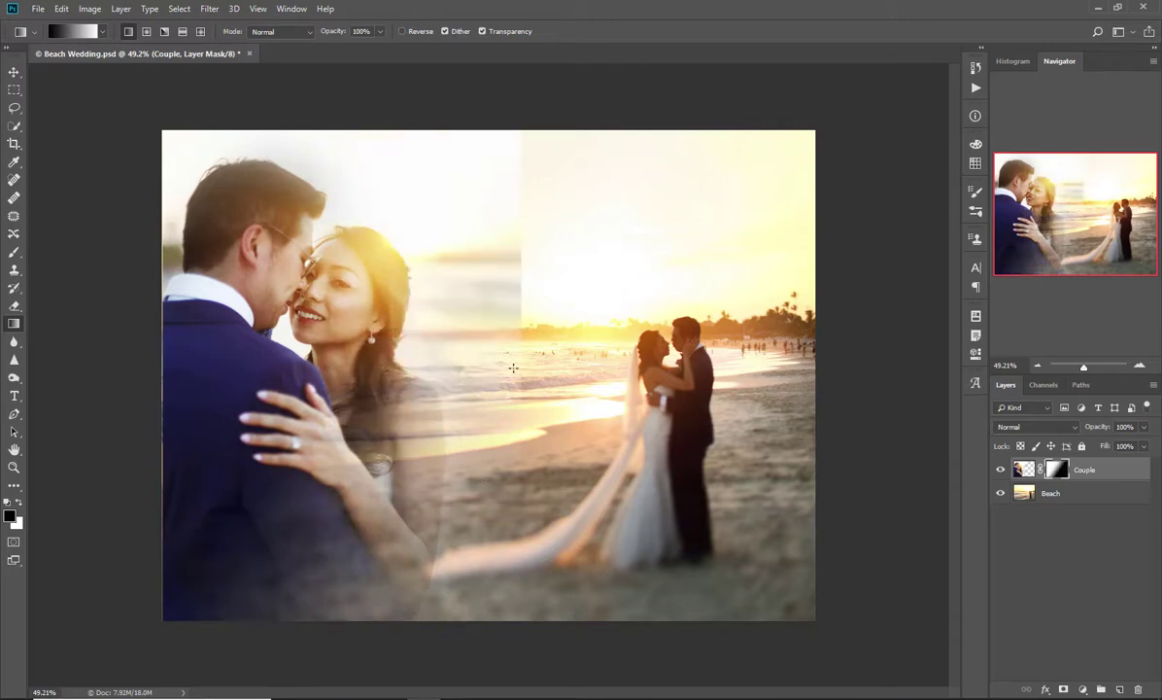
drag(396, 420, 261, 352)
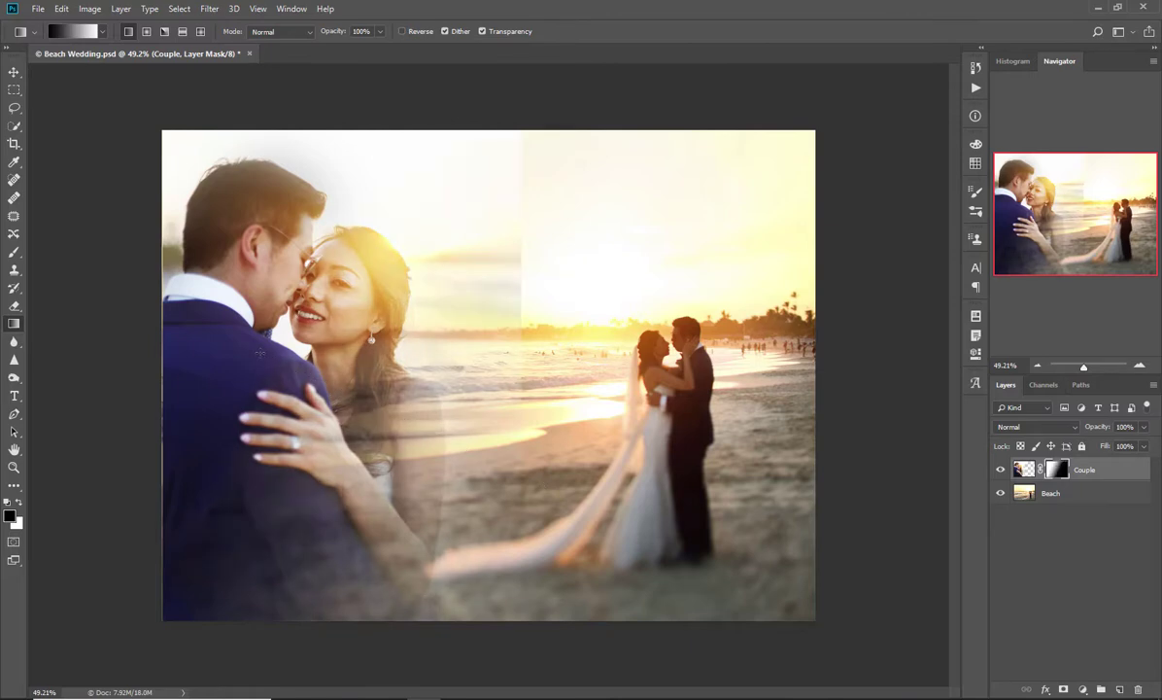
alt+click(1058, 470)
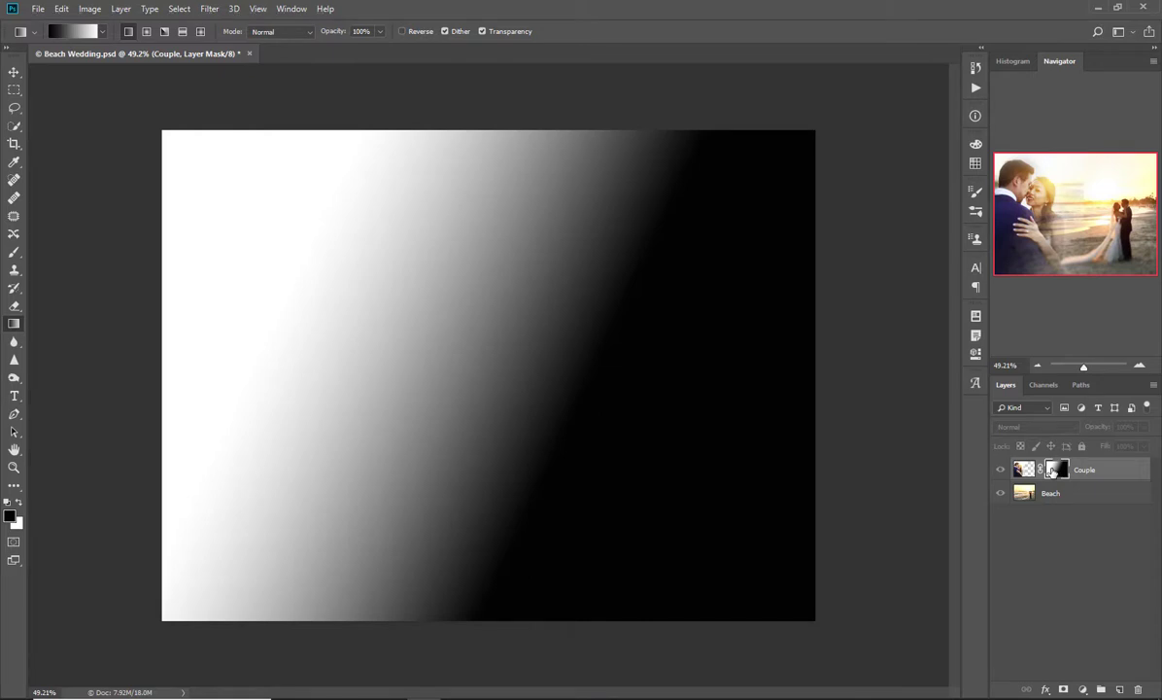
alt+click(1052, 472)
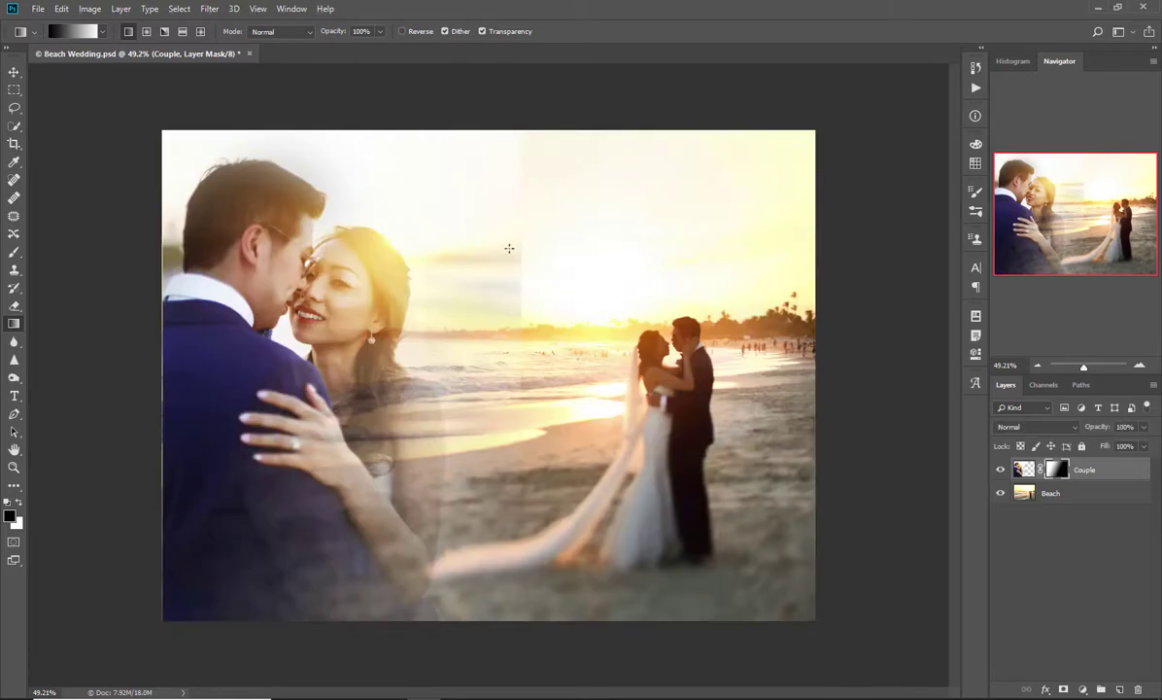
- With a Soft Round brush at 30% opacity, paint black on the mask along the Couple photo's hard edge in the sky
click(14, 252)
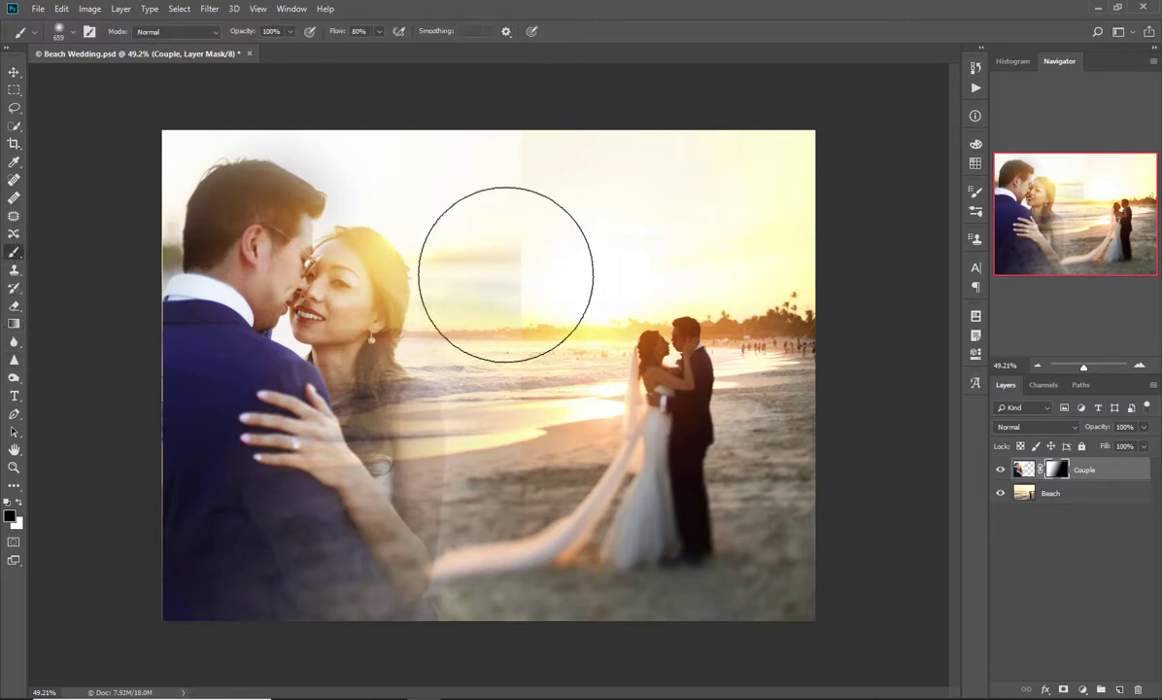
right_click(578, 248)
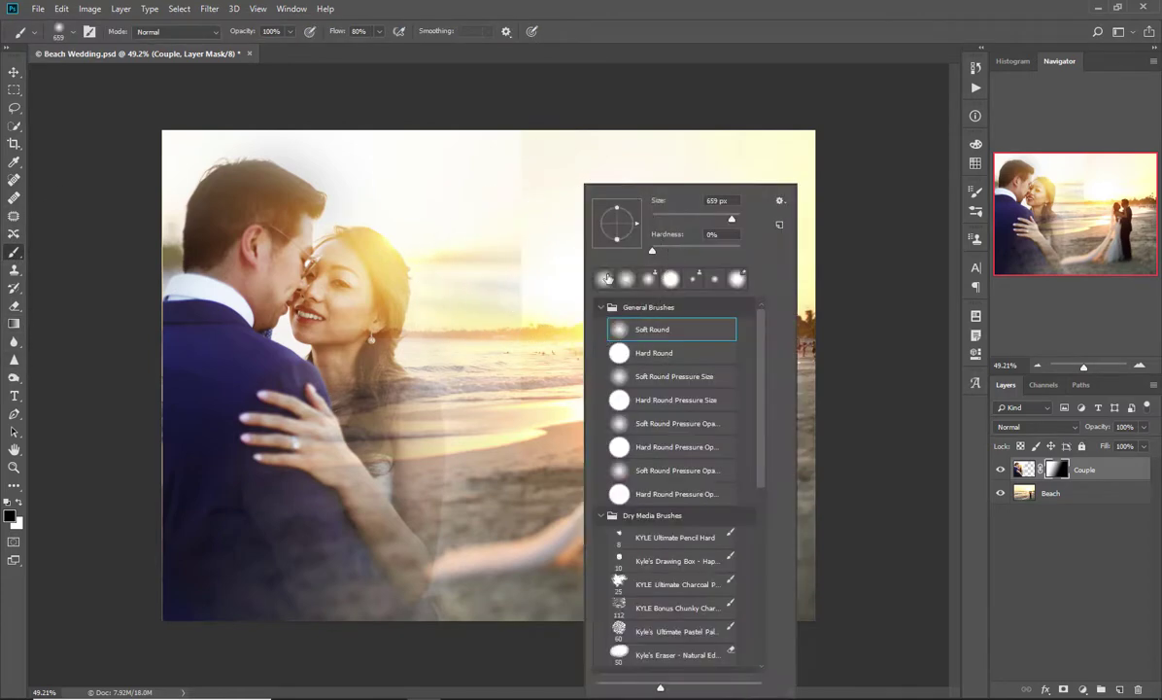
click(648, 332)
key(Return)
key(Return)
text(3)
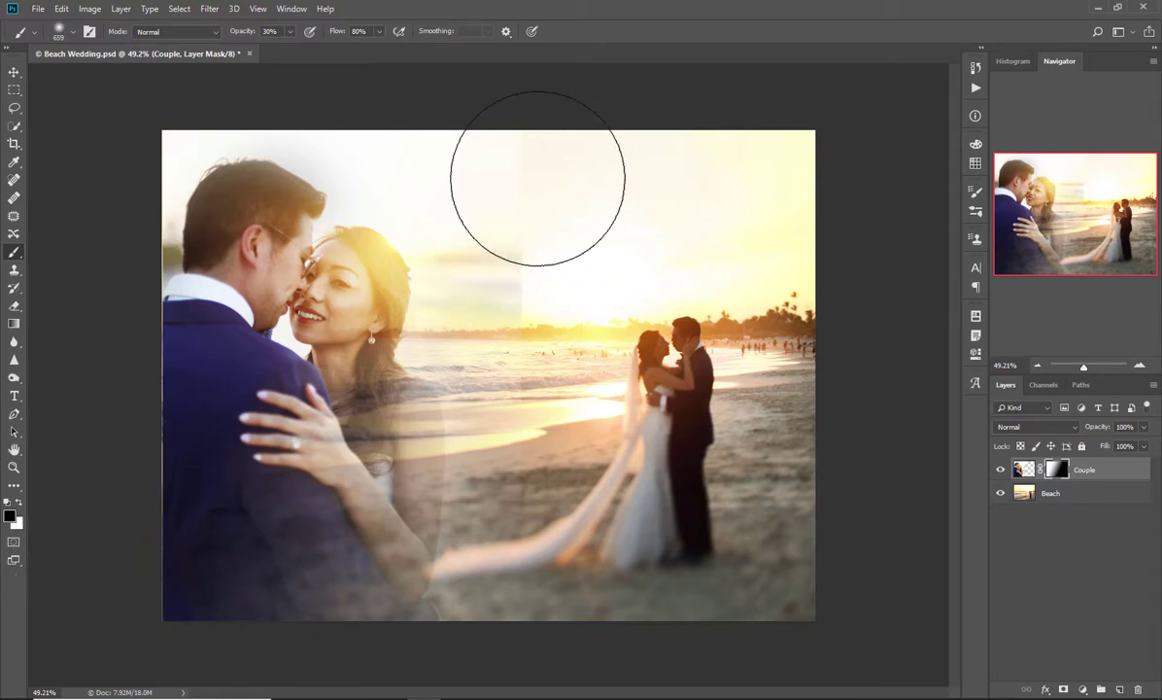
mouse_move(537, 176)
mouse_down()
mouse_move(530, 318)
mouse_move(544, 217)
mouse_move(596, 360)
mouse_move(576, 353)
mouse_move(572, 474)
mouse_up()
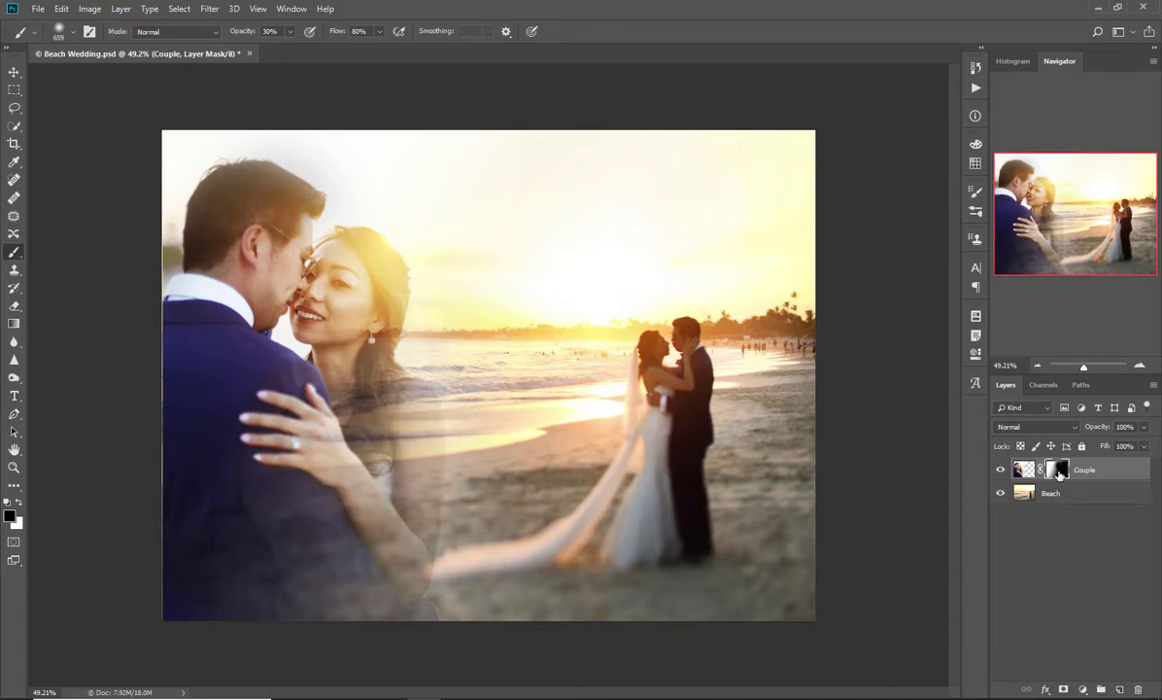
- Display the Couple mask on its own, reduce the brush to 400 px, and paint black over the leftover grey near the upper edge
alt+click(1059, 470)
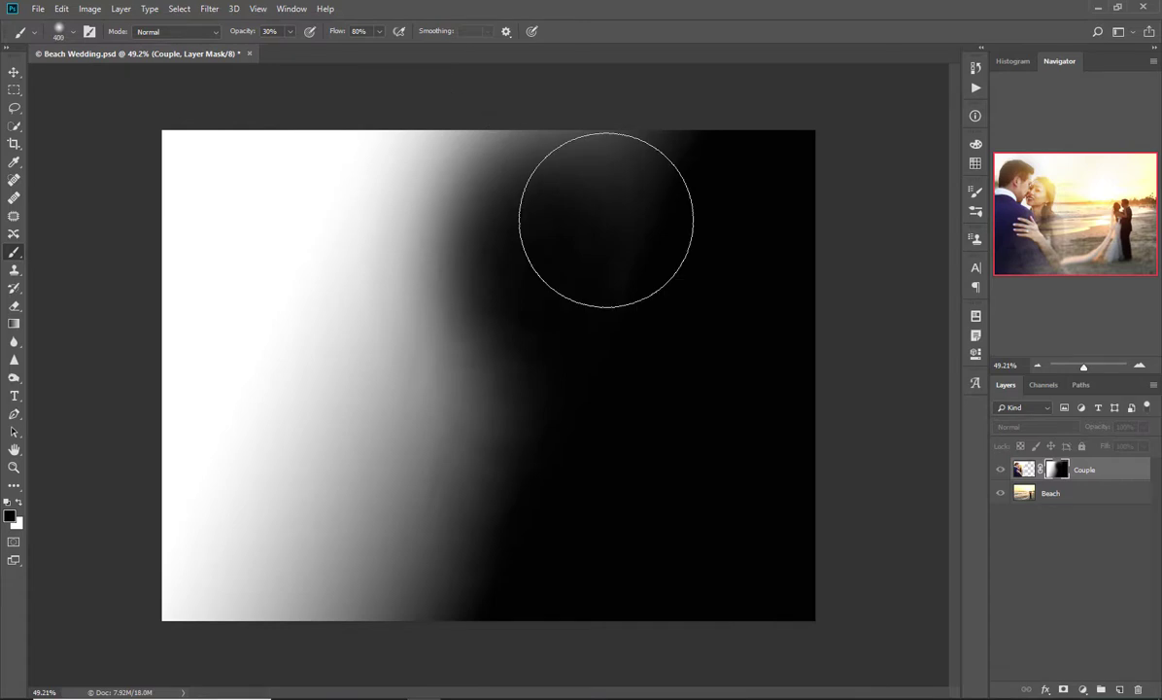
key(bracketleft)
key(bracketleft)
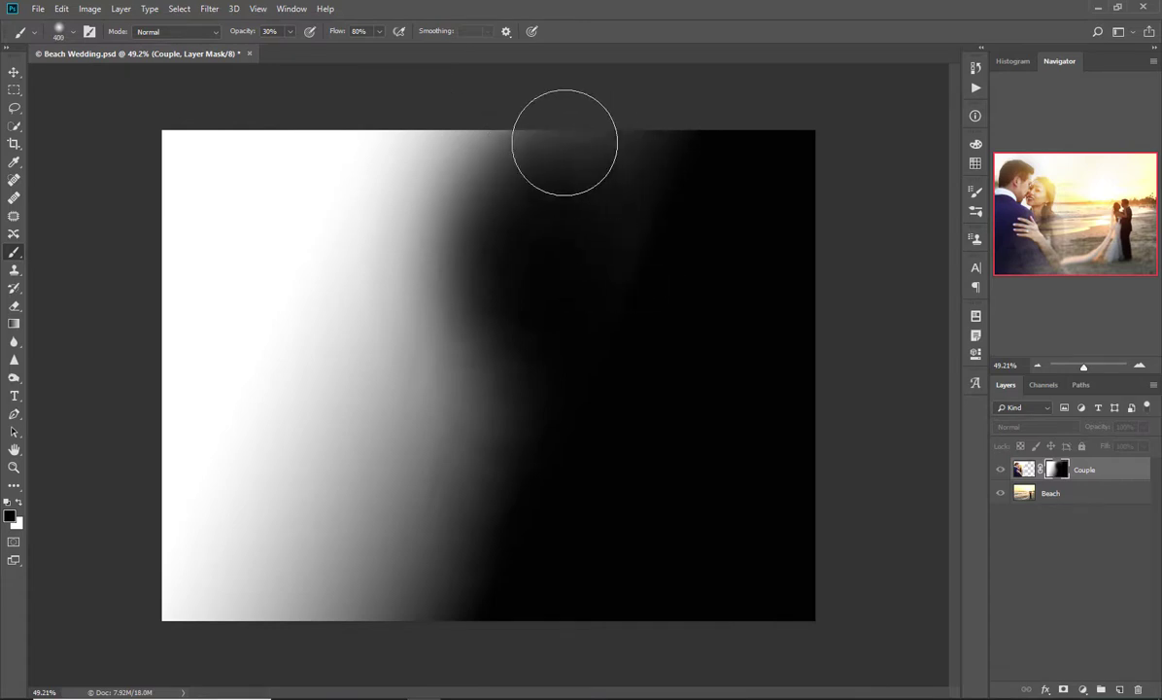
drag(565, 143, 613, 145)
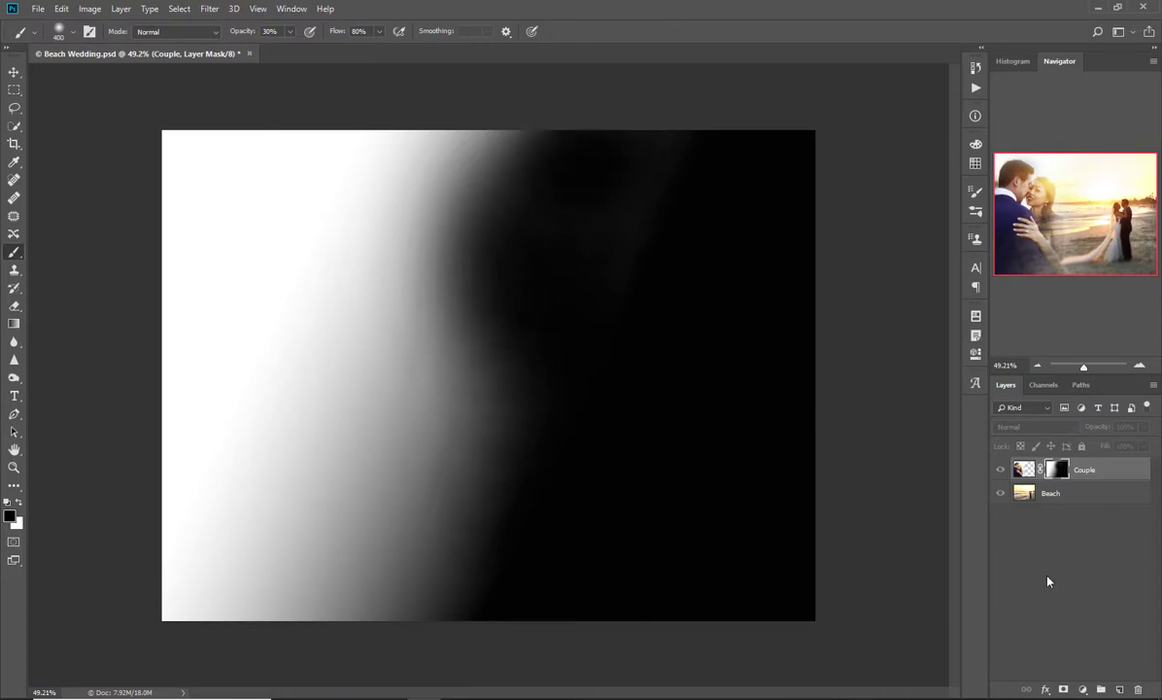
alt+click(1054, 471)
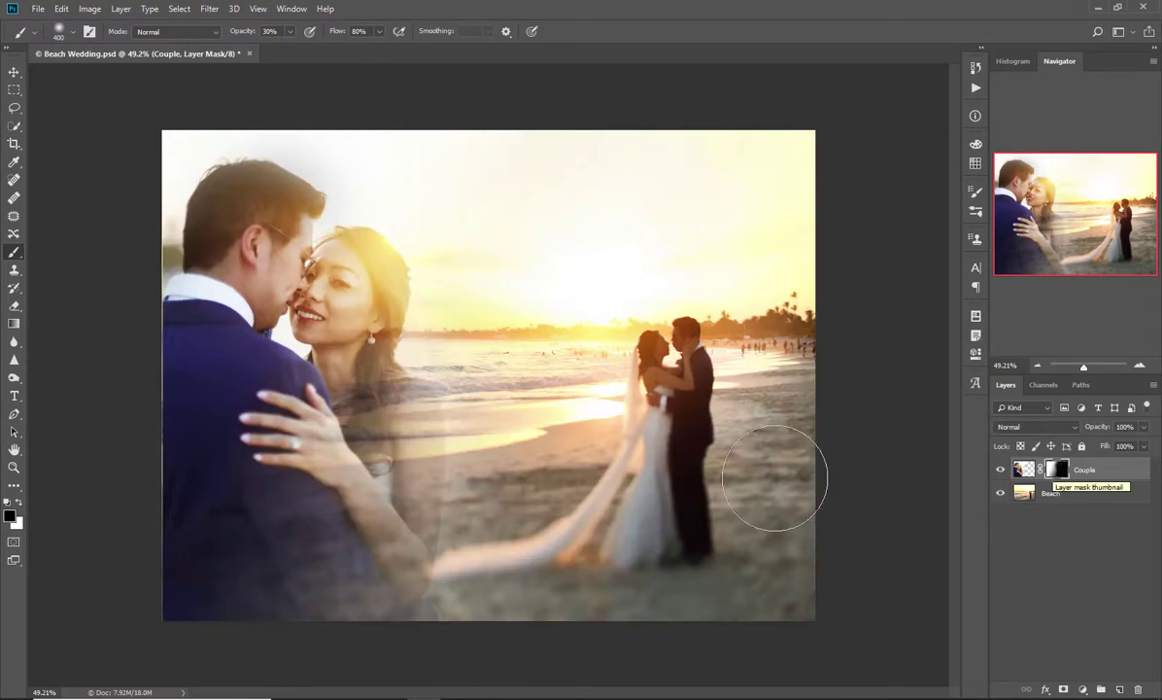
- Paint black on the mask over the veil beside the bride's arm, and restore her hair and shoulder in white with a 246 px brush
mouse_move(457, 423)
mouse_down()
mouse_move(433, 404)
mouse_move(454, 472)
mouse_move(439, 480)
mouse_move(449, 467)
mouse_up()
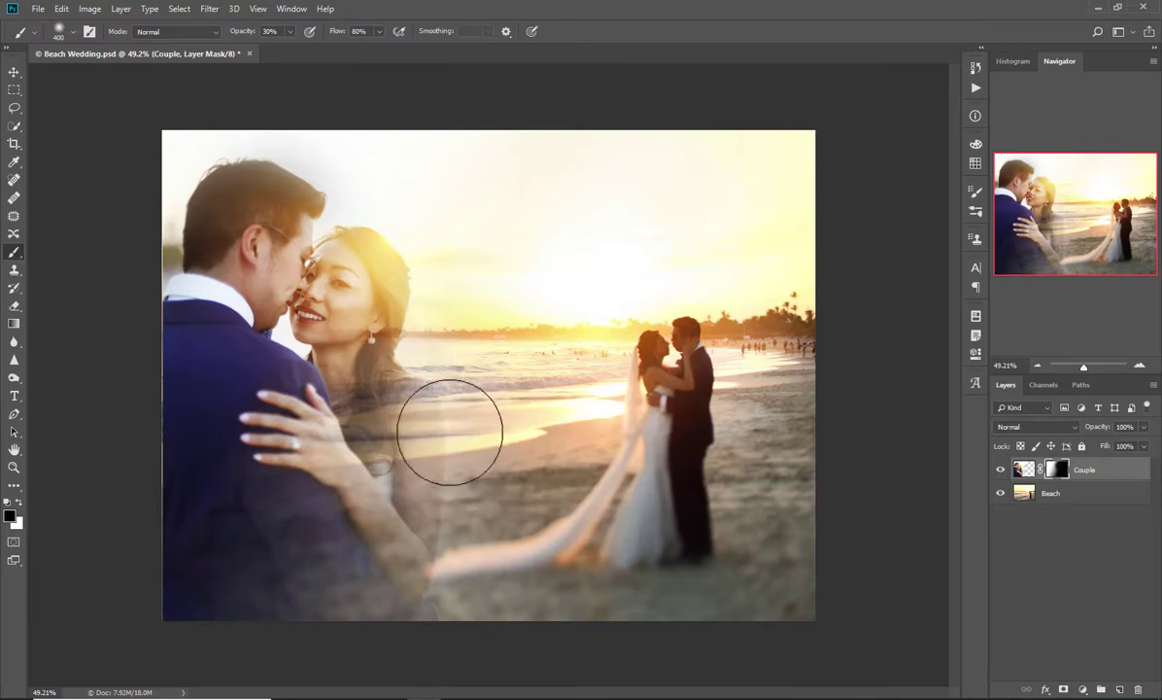
drag(476, 422, 421, 391)
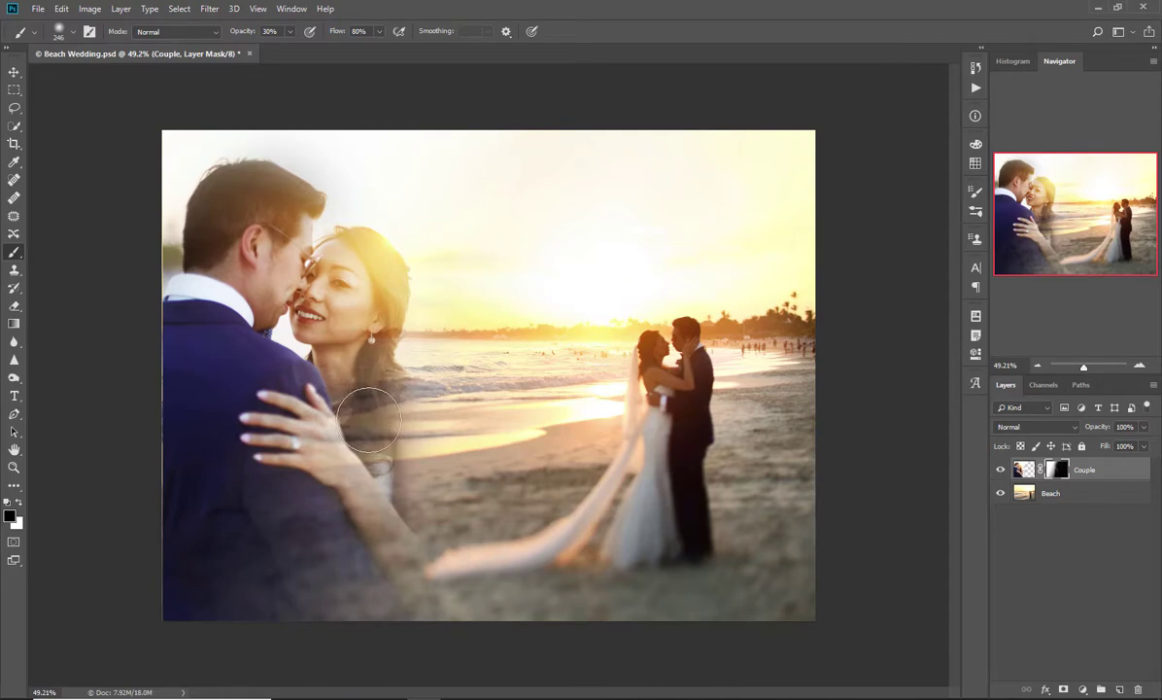
click(18, 502)
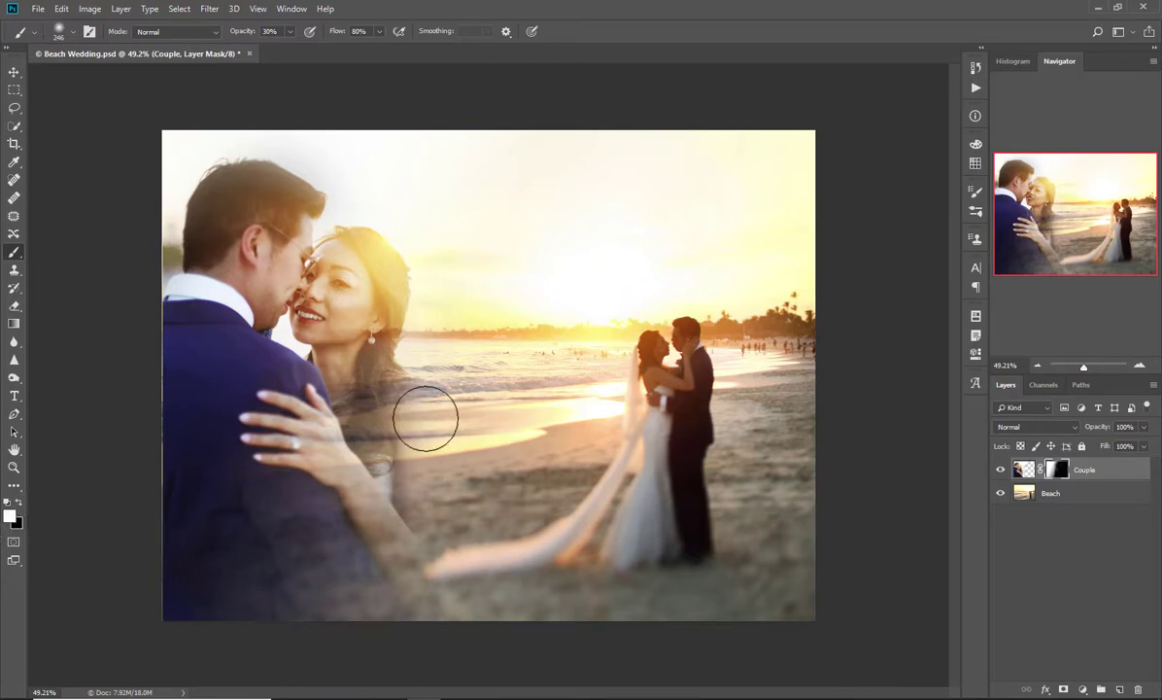
mouse_move(427, 415)
mouse_down()
mouse_move(372, 411)
mouse_move(345, 386)
mouse_move(378, 412)
mouse_move(369, 403)
mouse_move(434, 416)
mouse_move(462, 441)
mouse_move(427, 418)
mouse_move(451, 433)
mouse_move(410, 433)
mouse_move(473, 412)
mouse_move(452, 410)
mouse_move(446, 389)
mouse_move(464, 446)
mouse_move(431, 434)
mouse_move(453, 441)
mouse_move(438, 371)
mouse_move(465, 360)
mouse_up()
click(19, 502)
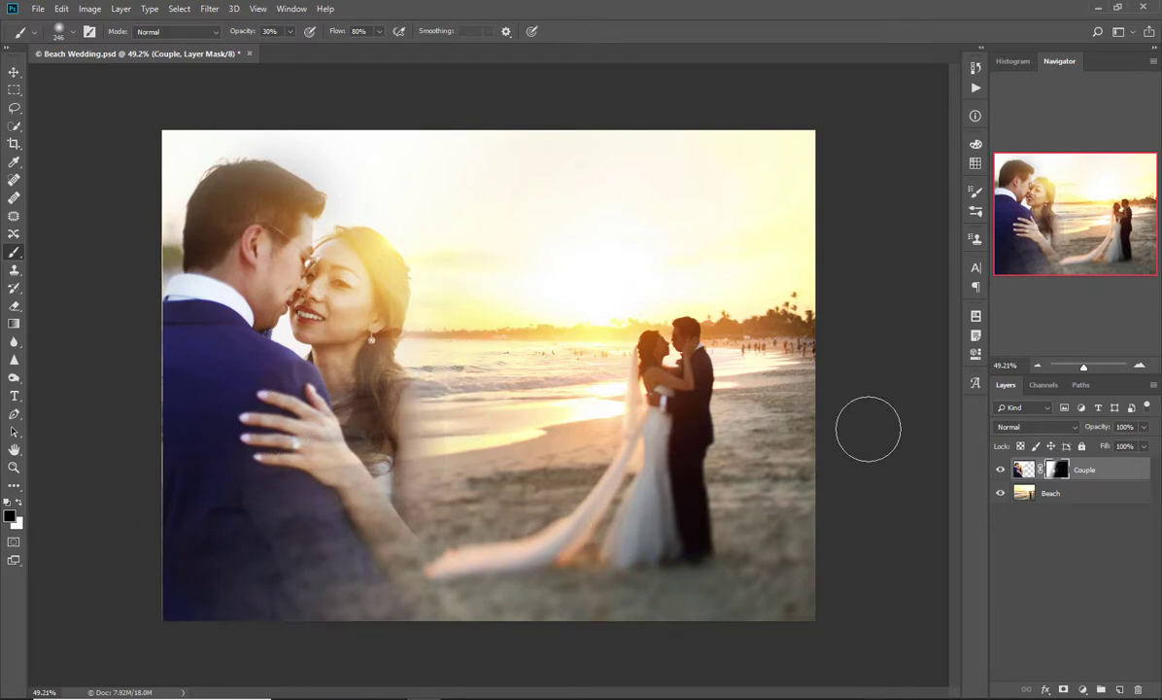
scroll(812, 376, up, 2)
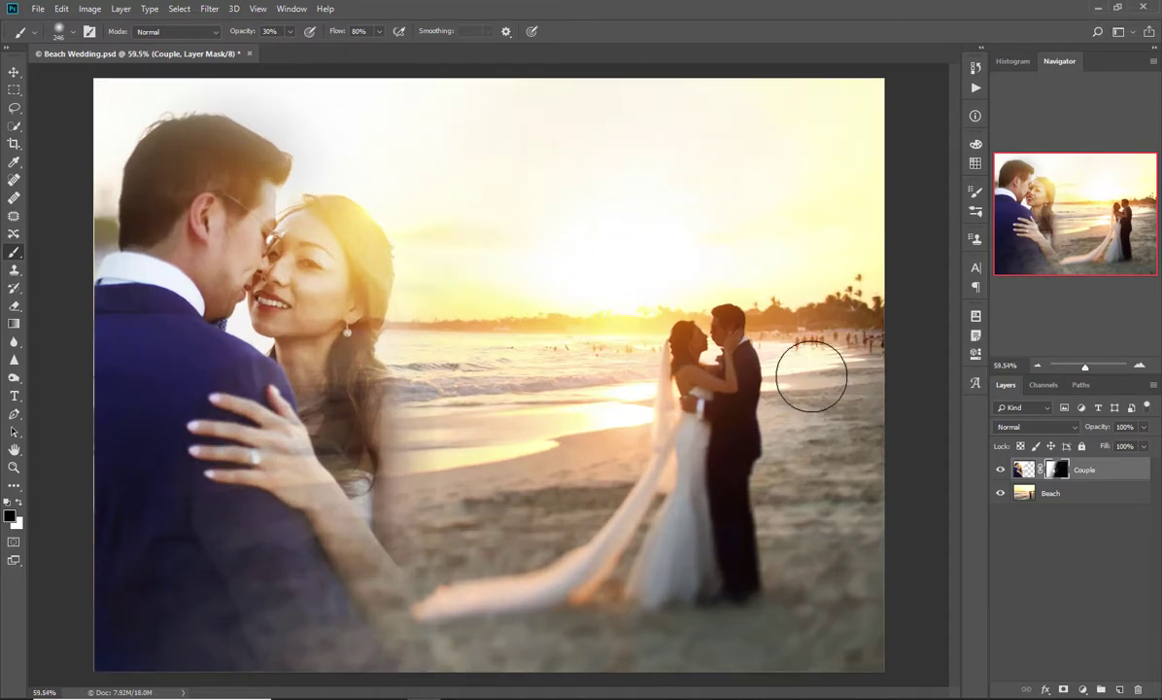